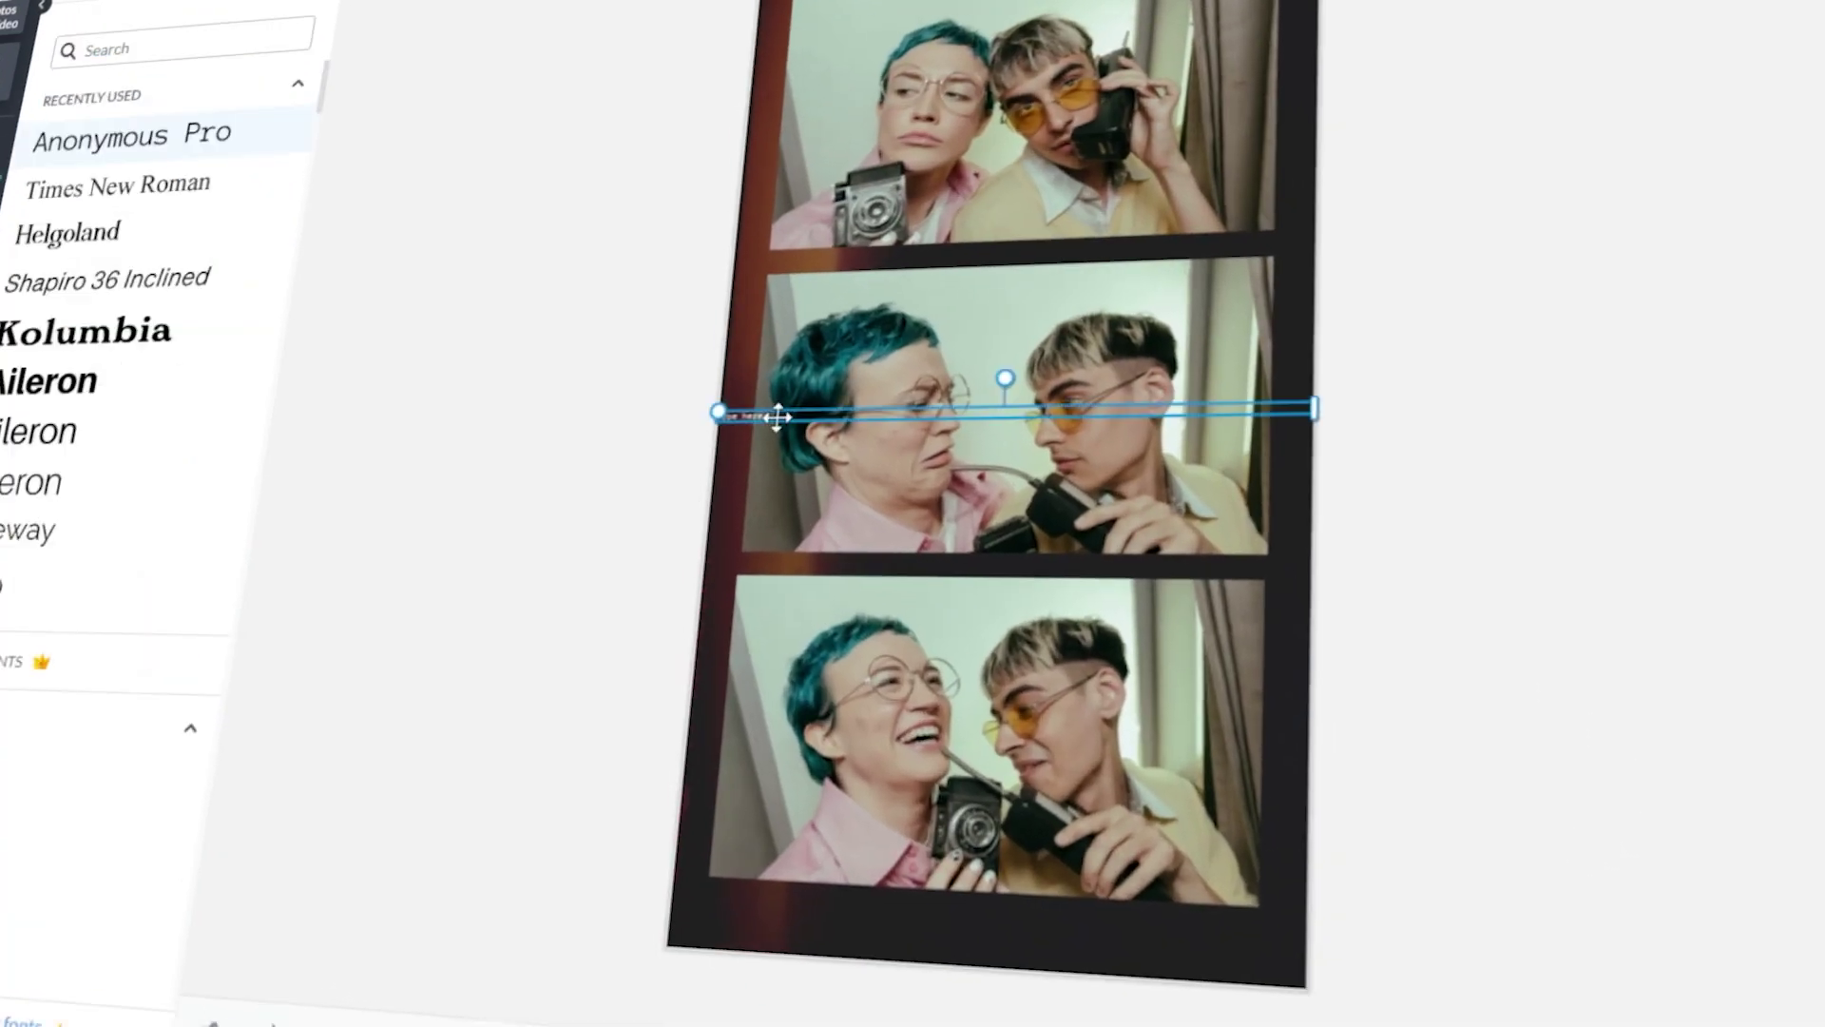
- Scroll the Hub home page to view auto-saved designs, templates and blank canvas sizes
scroll(142, 444, down, 5)
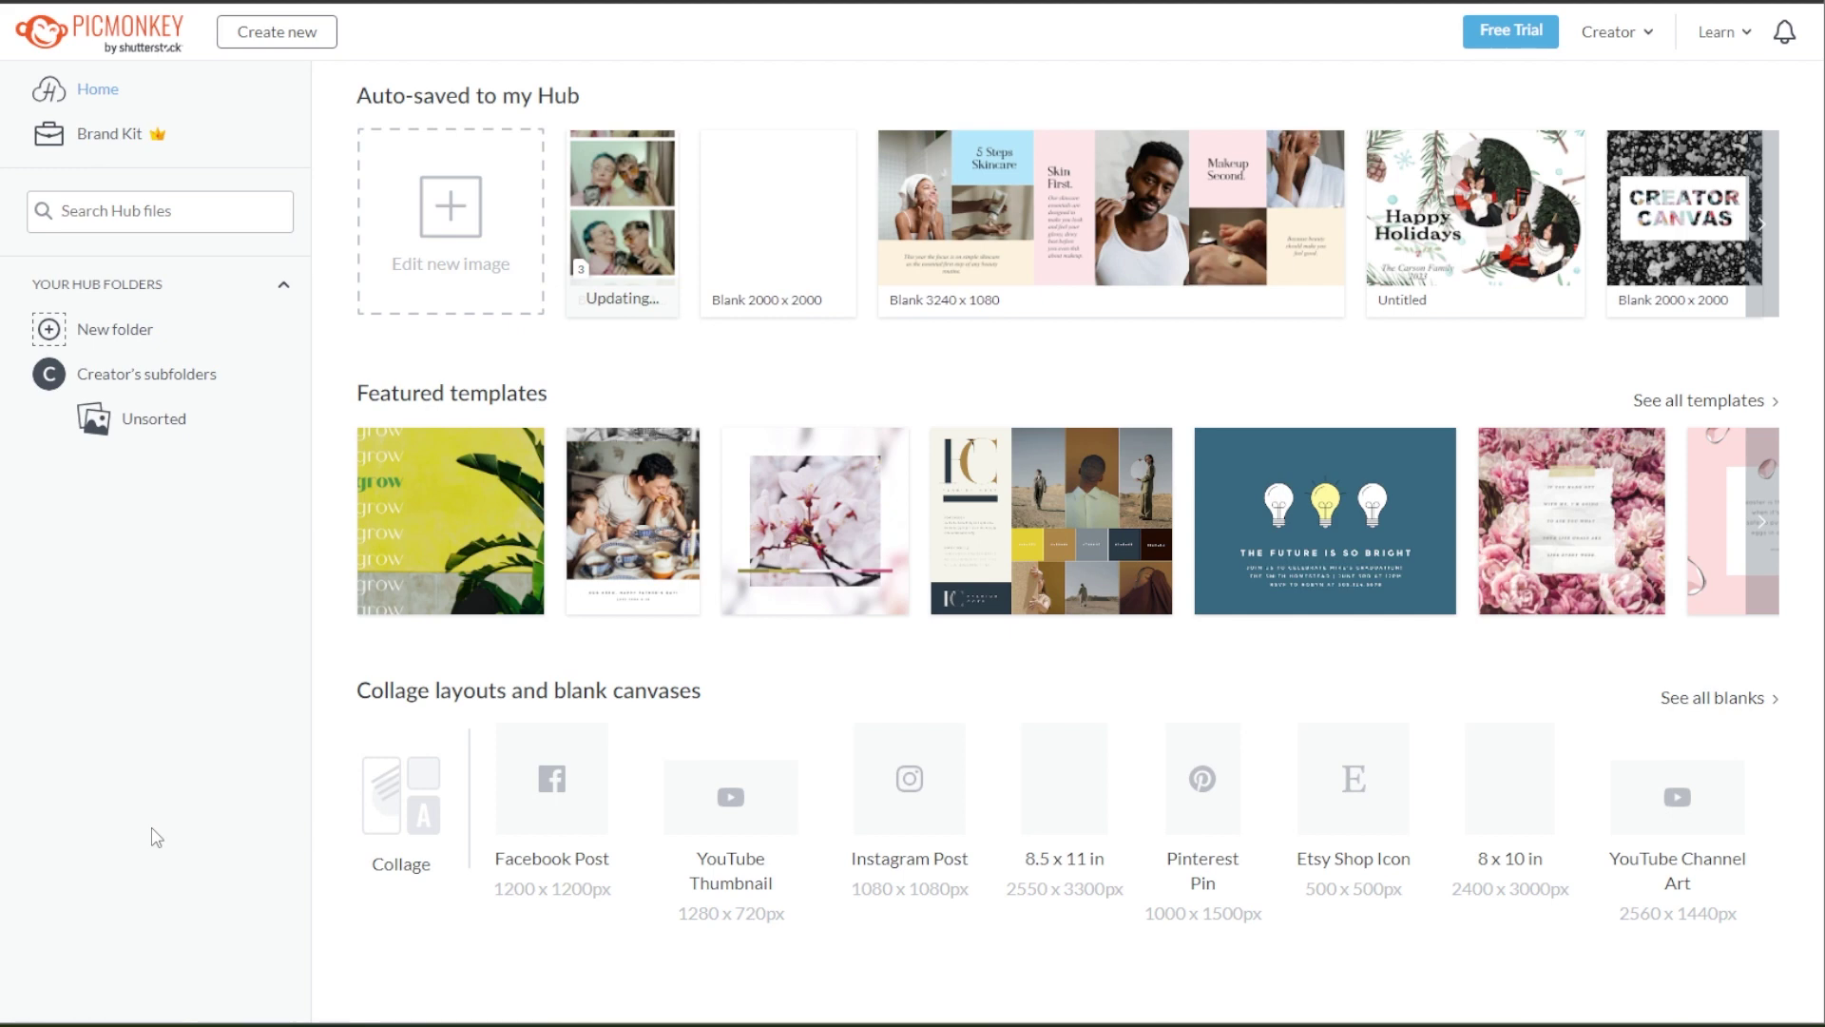
- Start a new collage and select its custom width field to enter 600 px
click(422, 237)
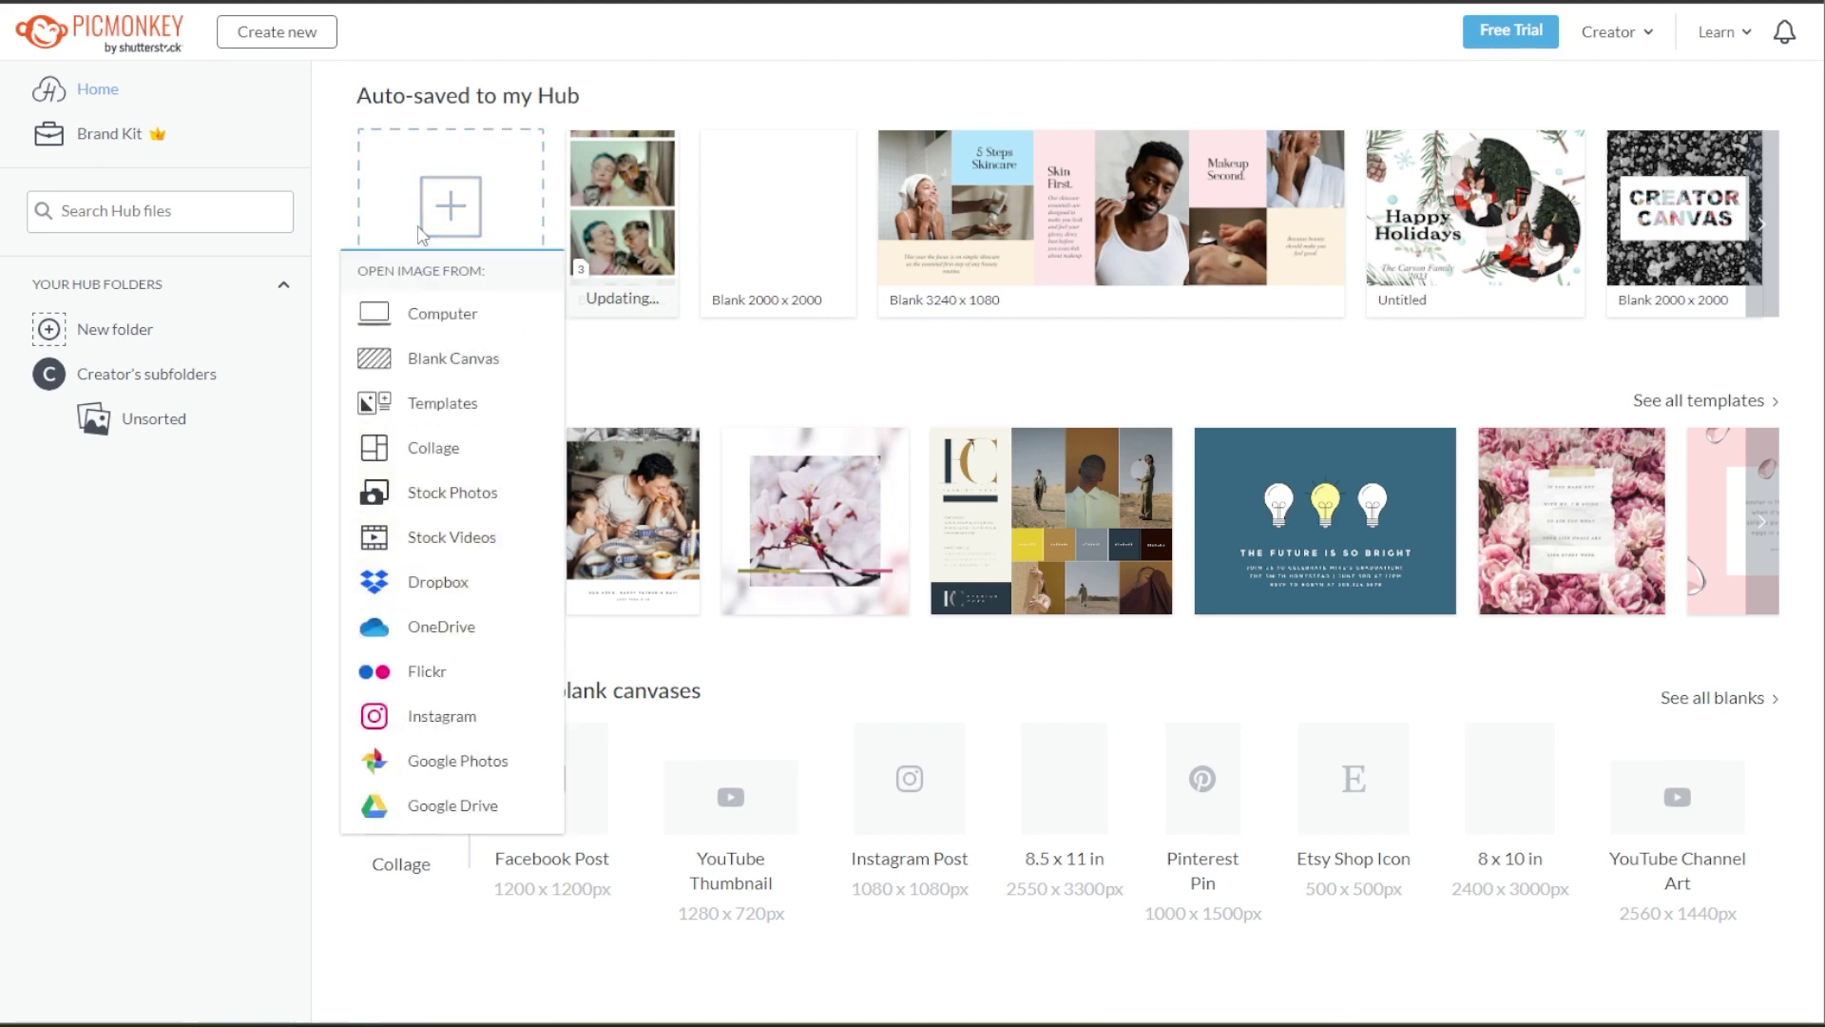
click(443, 451)
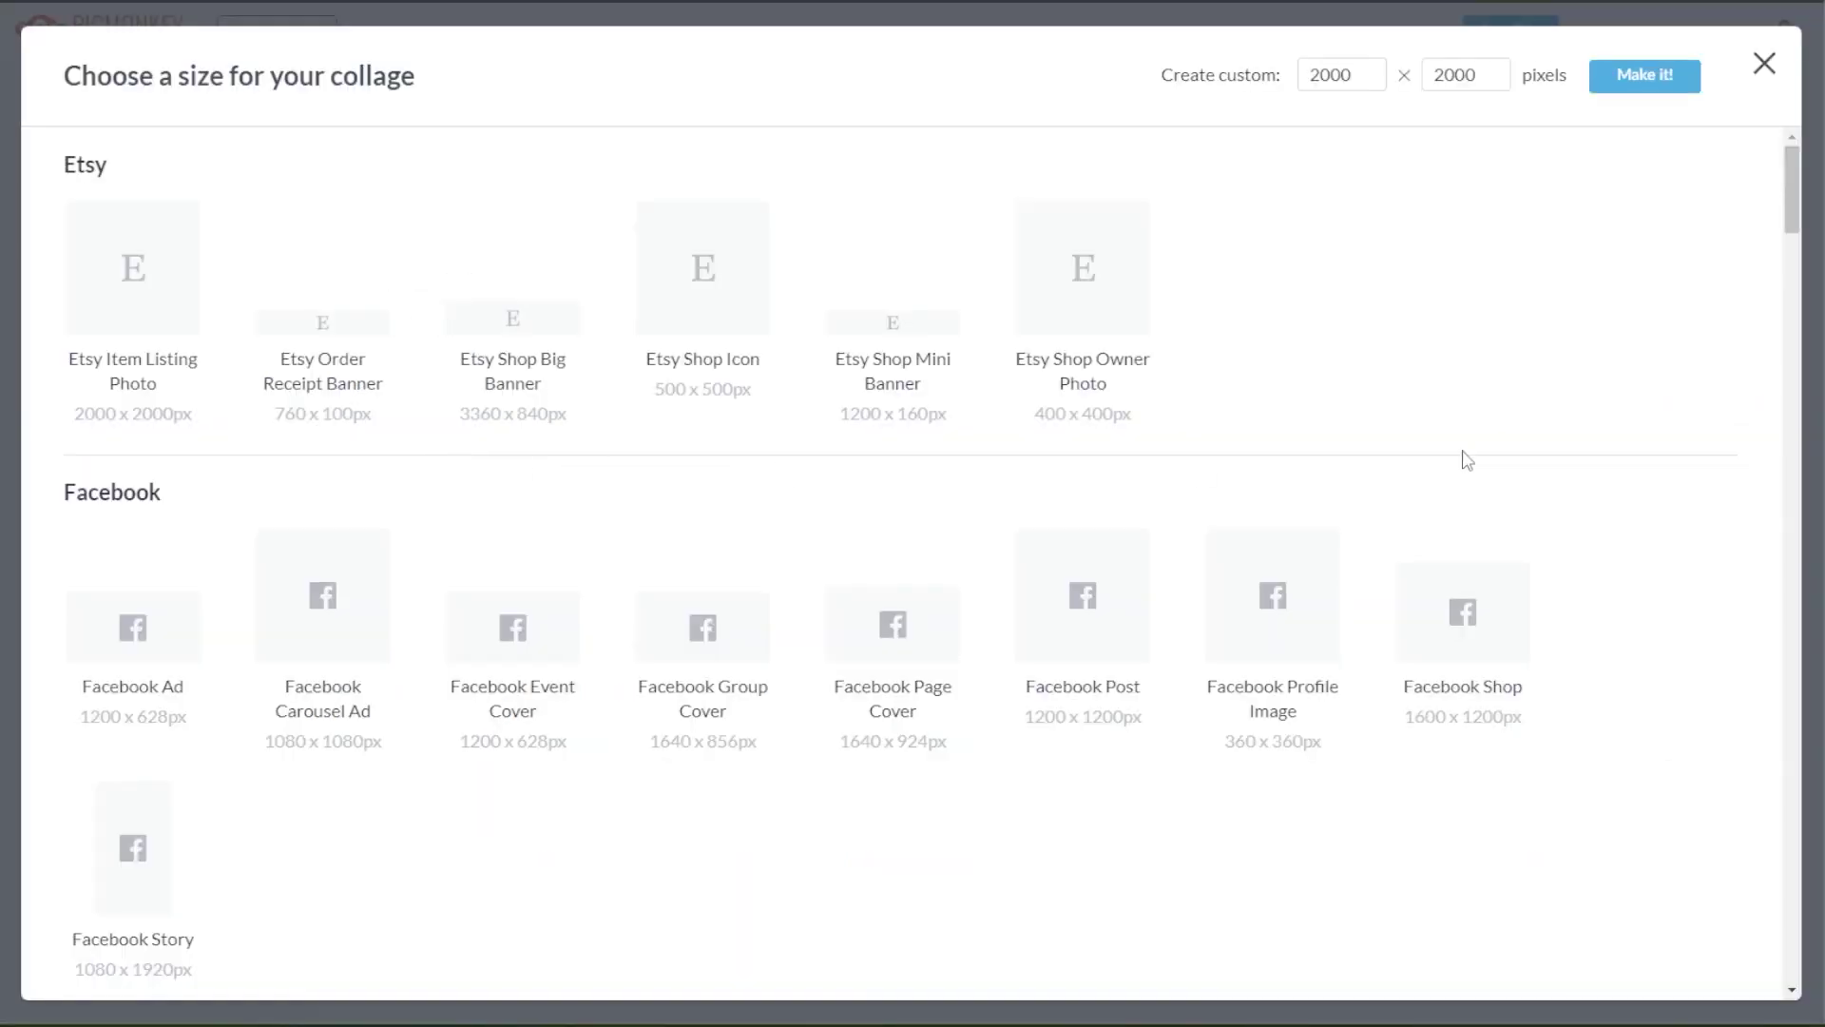
scroll(1637, 454, down, 20)
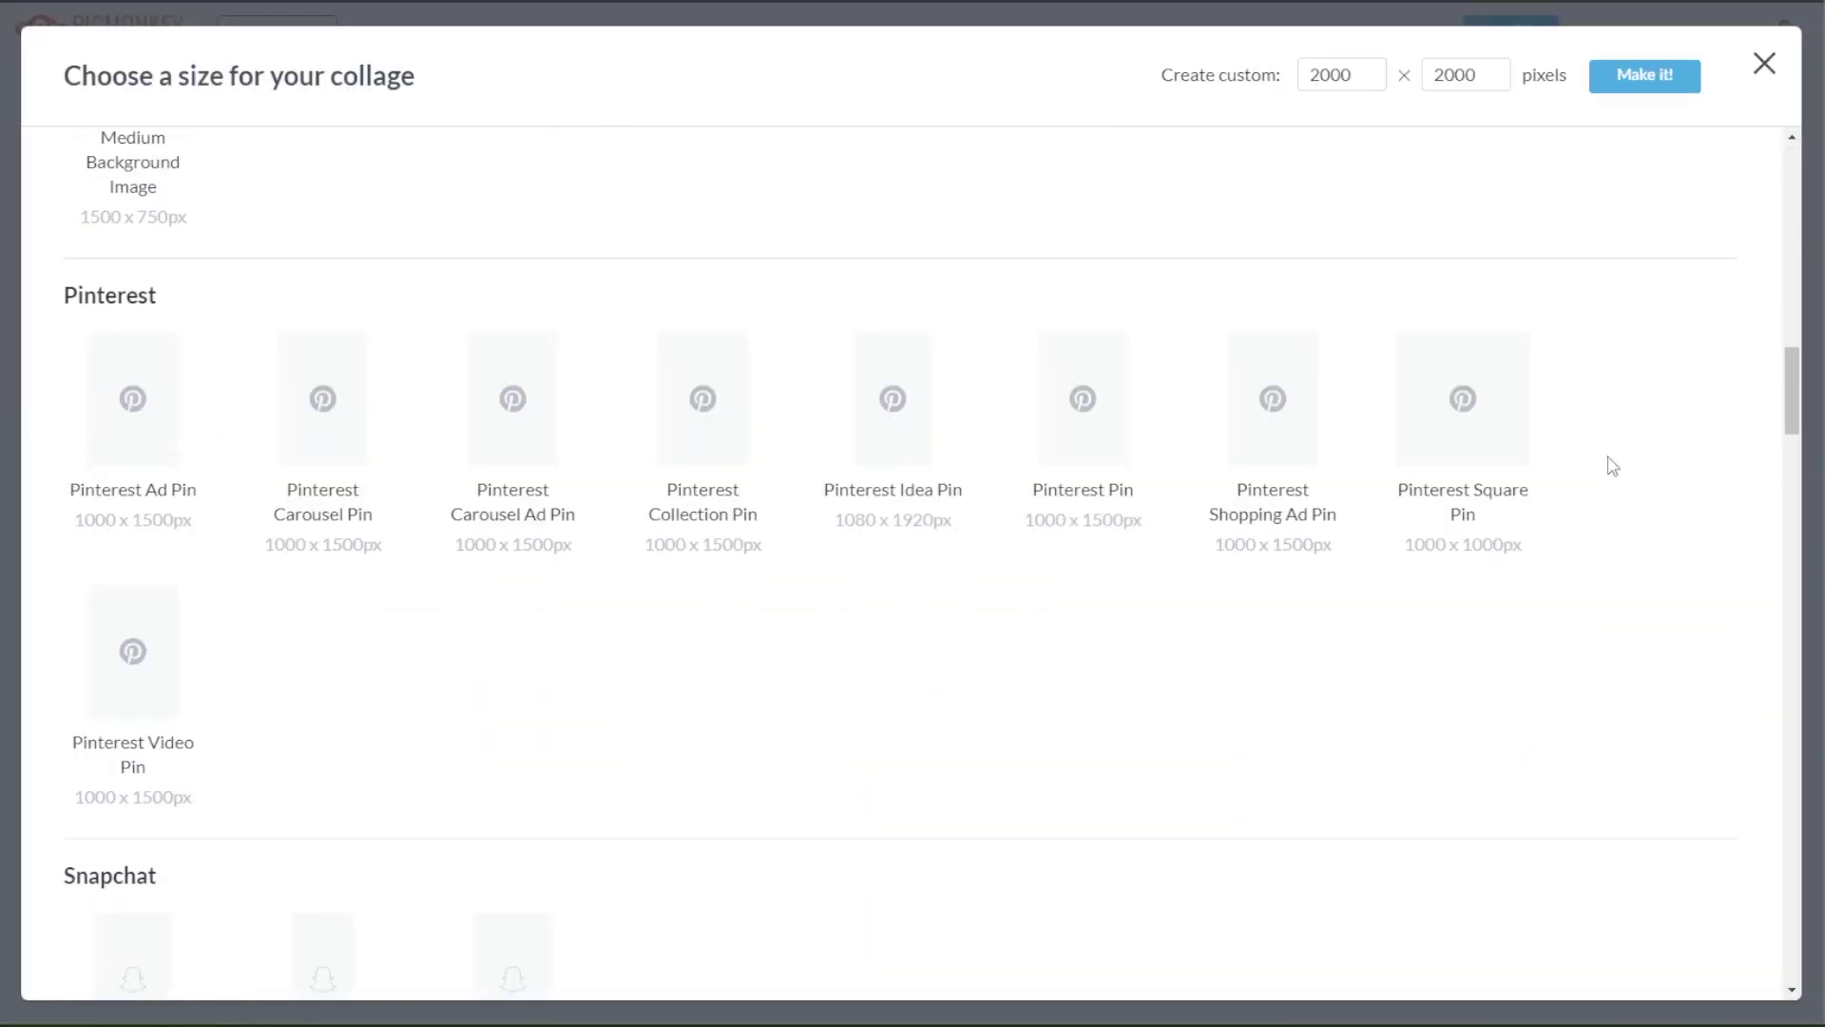
scroll(1613, 458, down, 15)
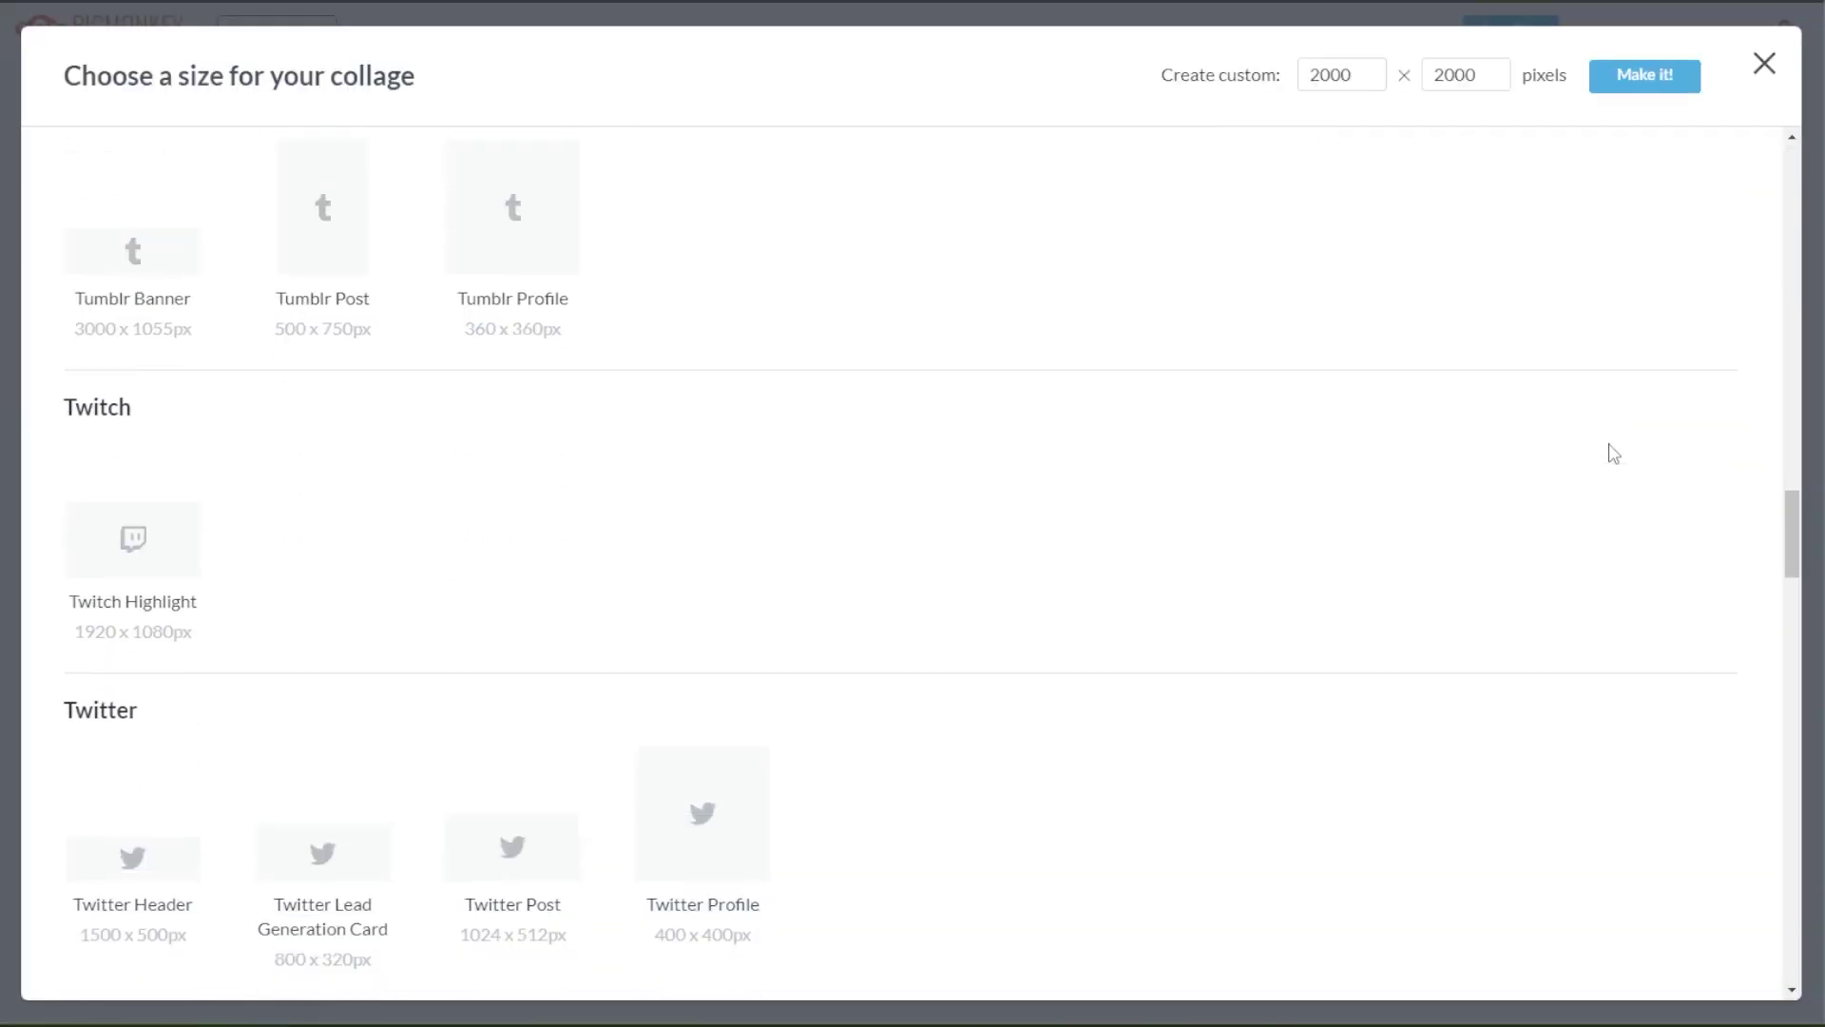
scroll(1614, 453, down, 15)
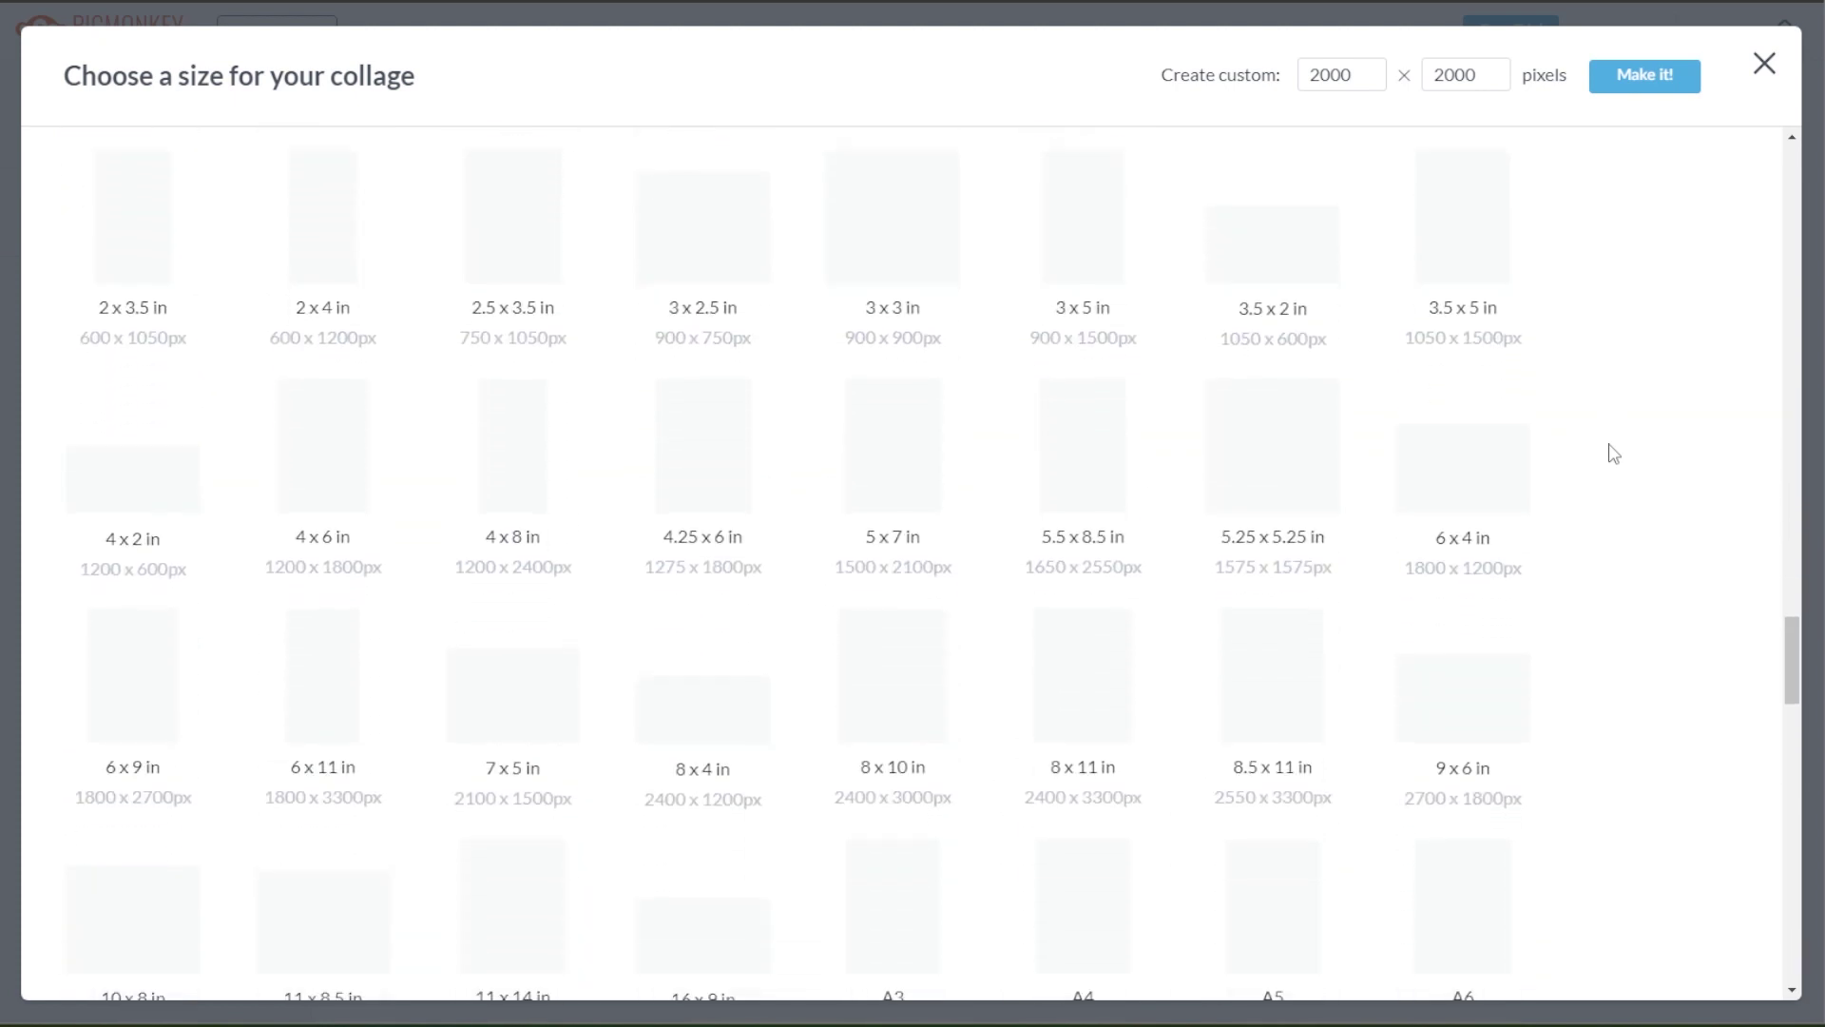
scroll(1613, 453, down, 4)
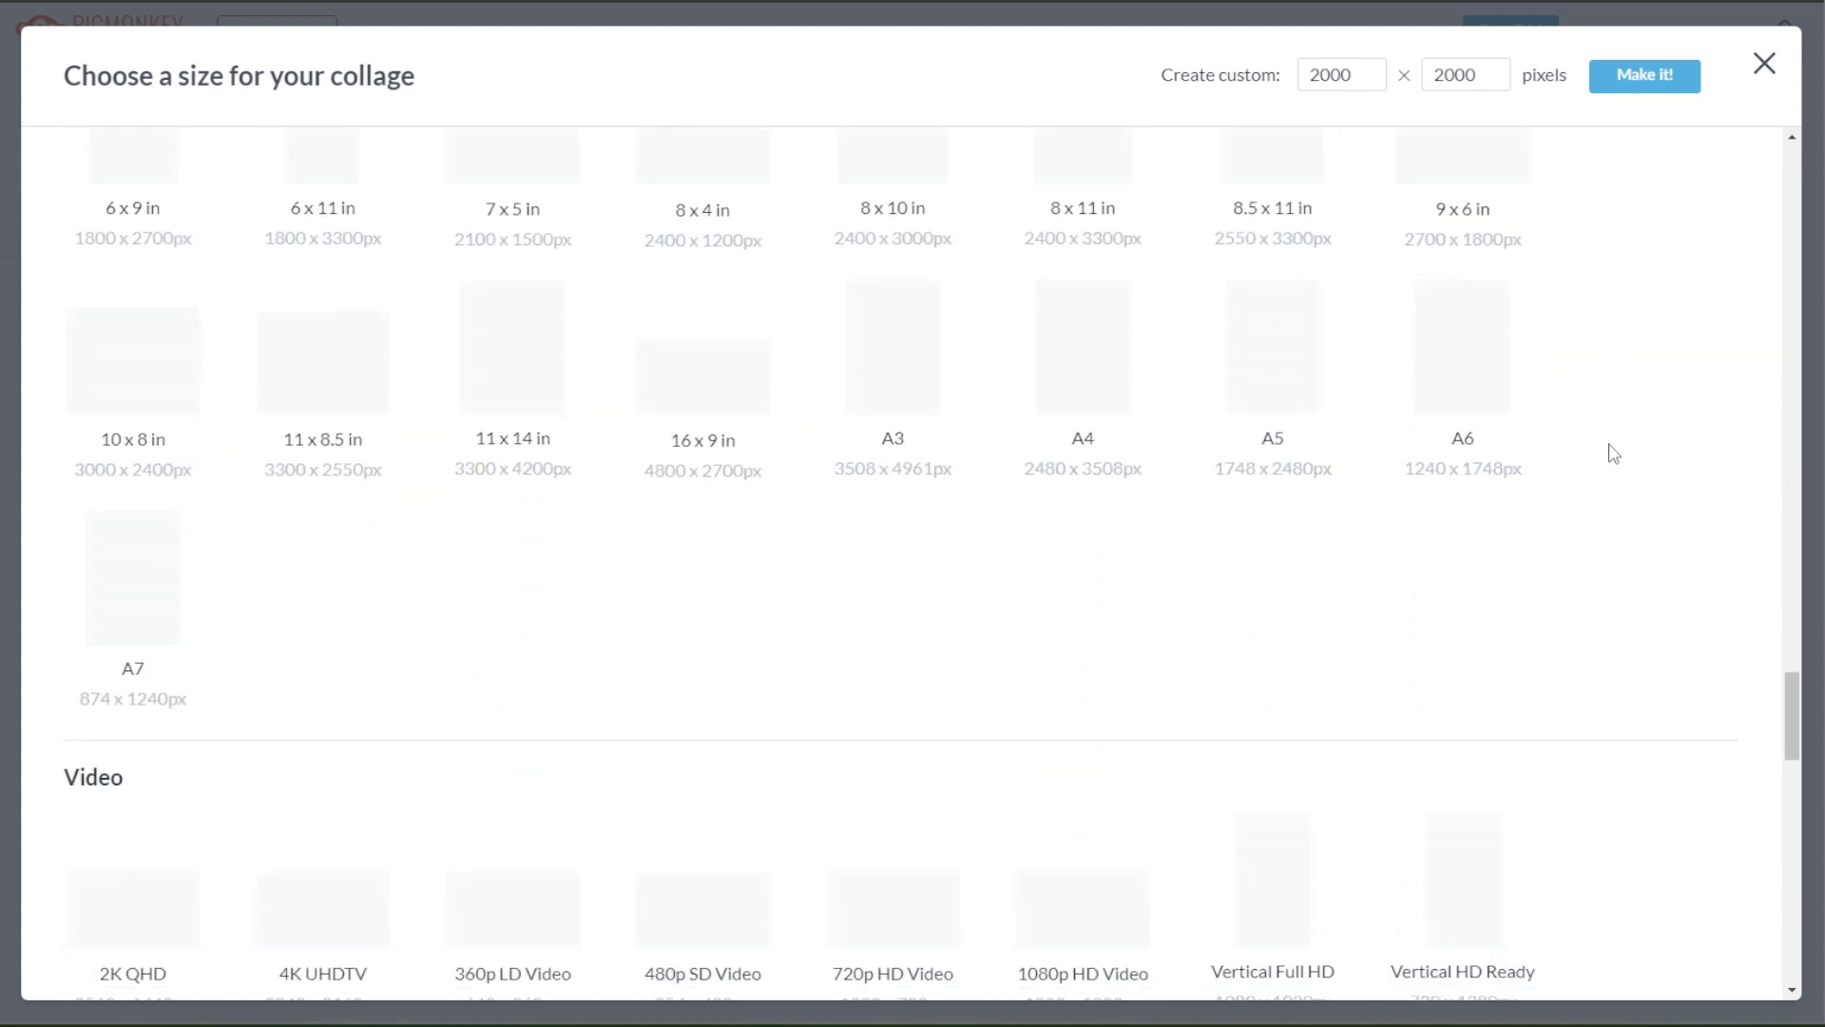
double_click(1336, 74)
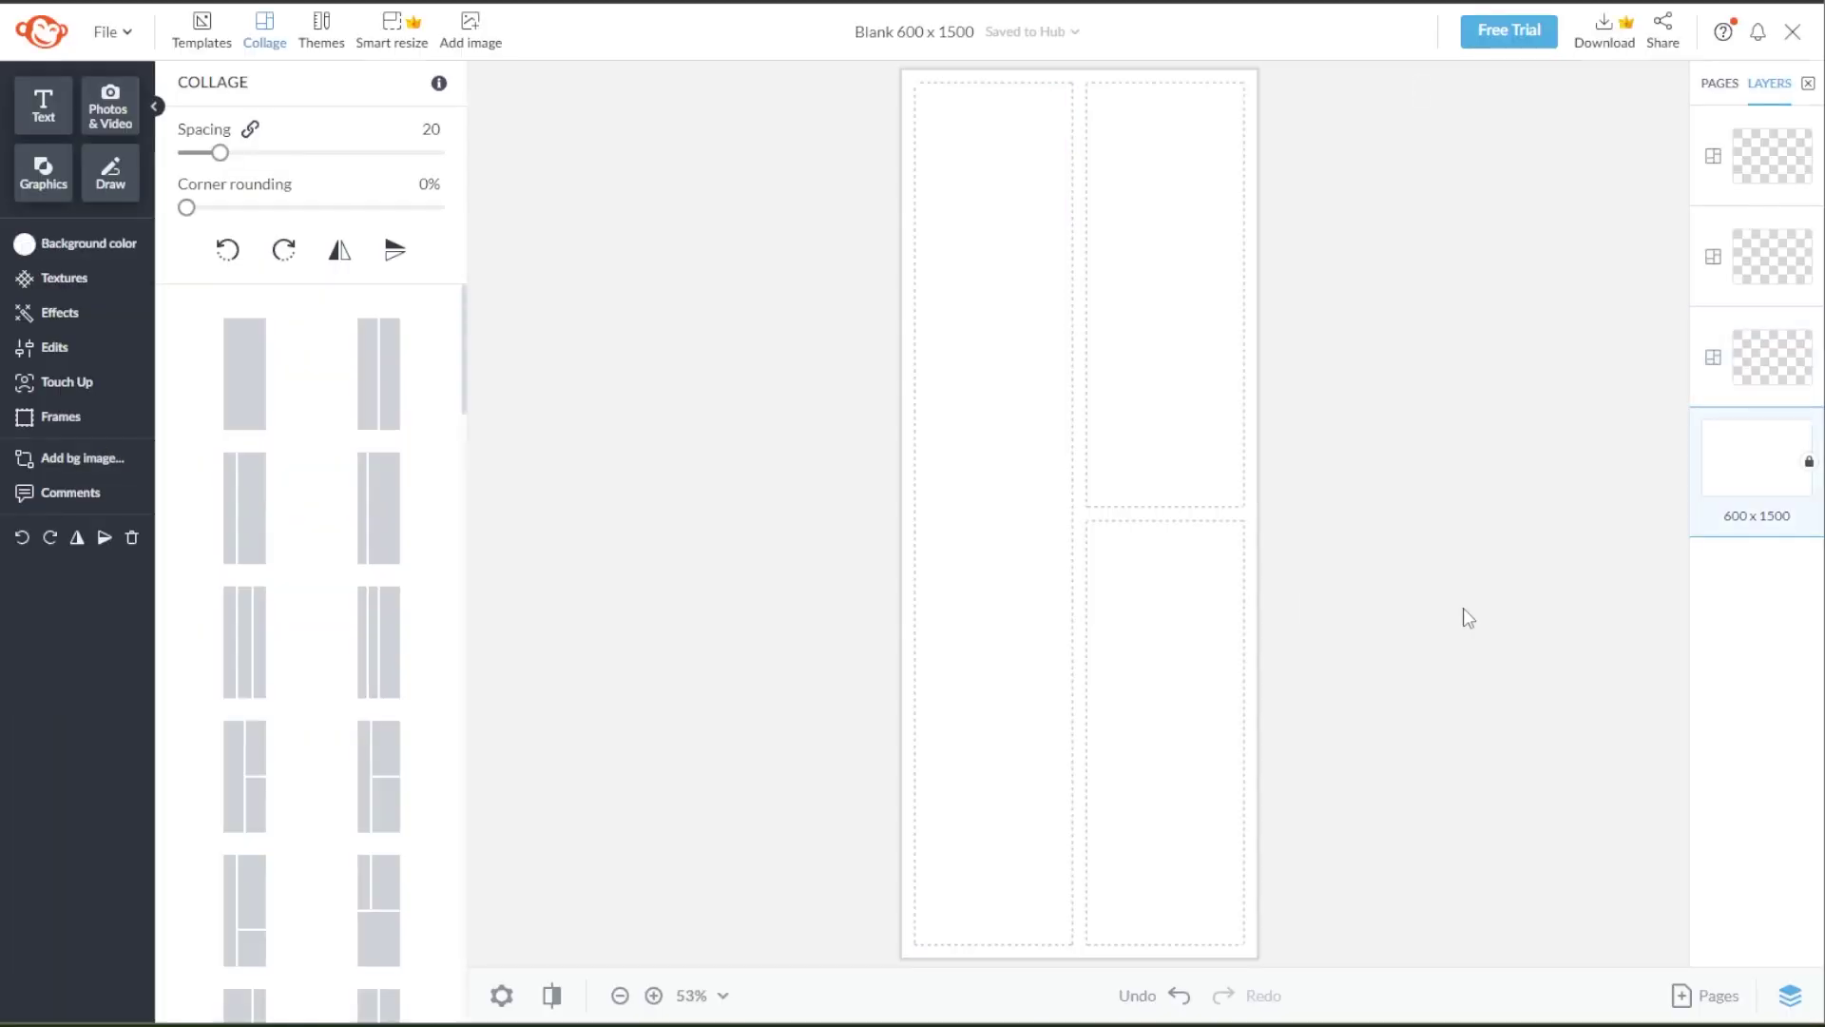
- Apply the eight-cell layout: three stacked left cells, one large right cell, four along the bottom
scroll(265, 516, down, 5)
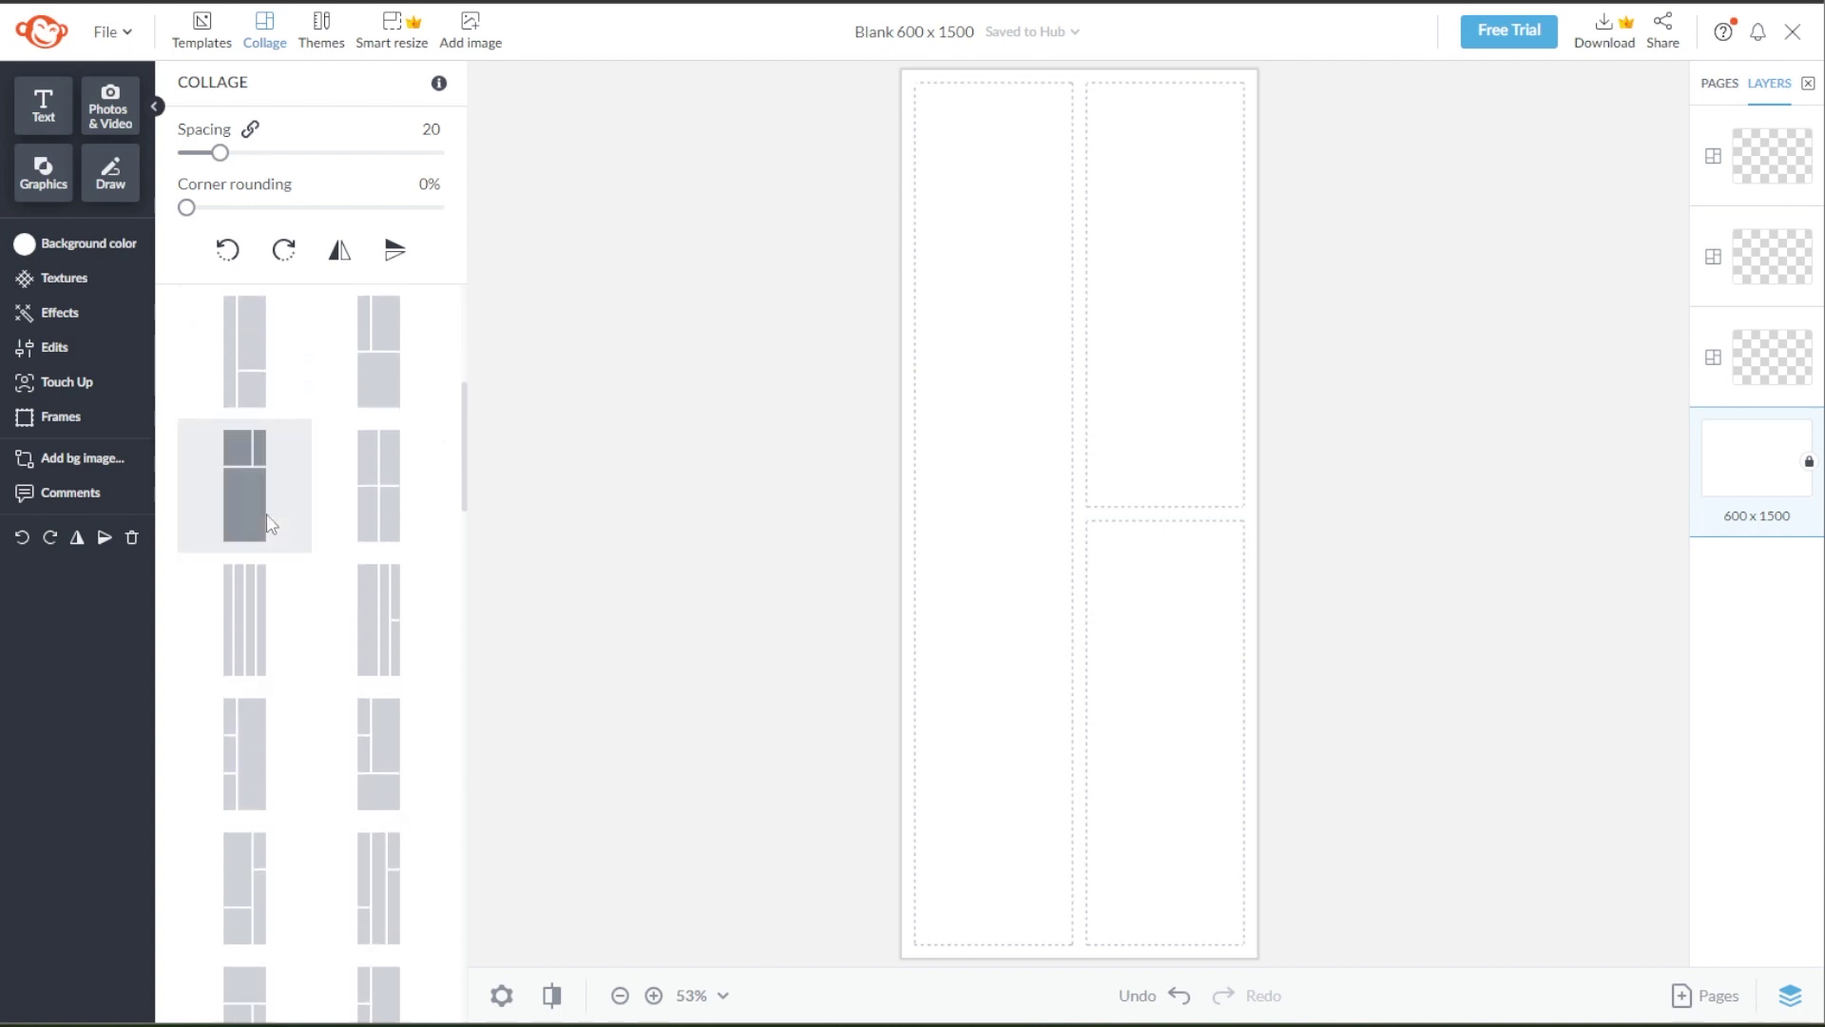
scroll(267, 518, down, 5)
scroll(269, 523, down, 2)
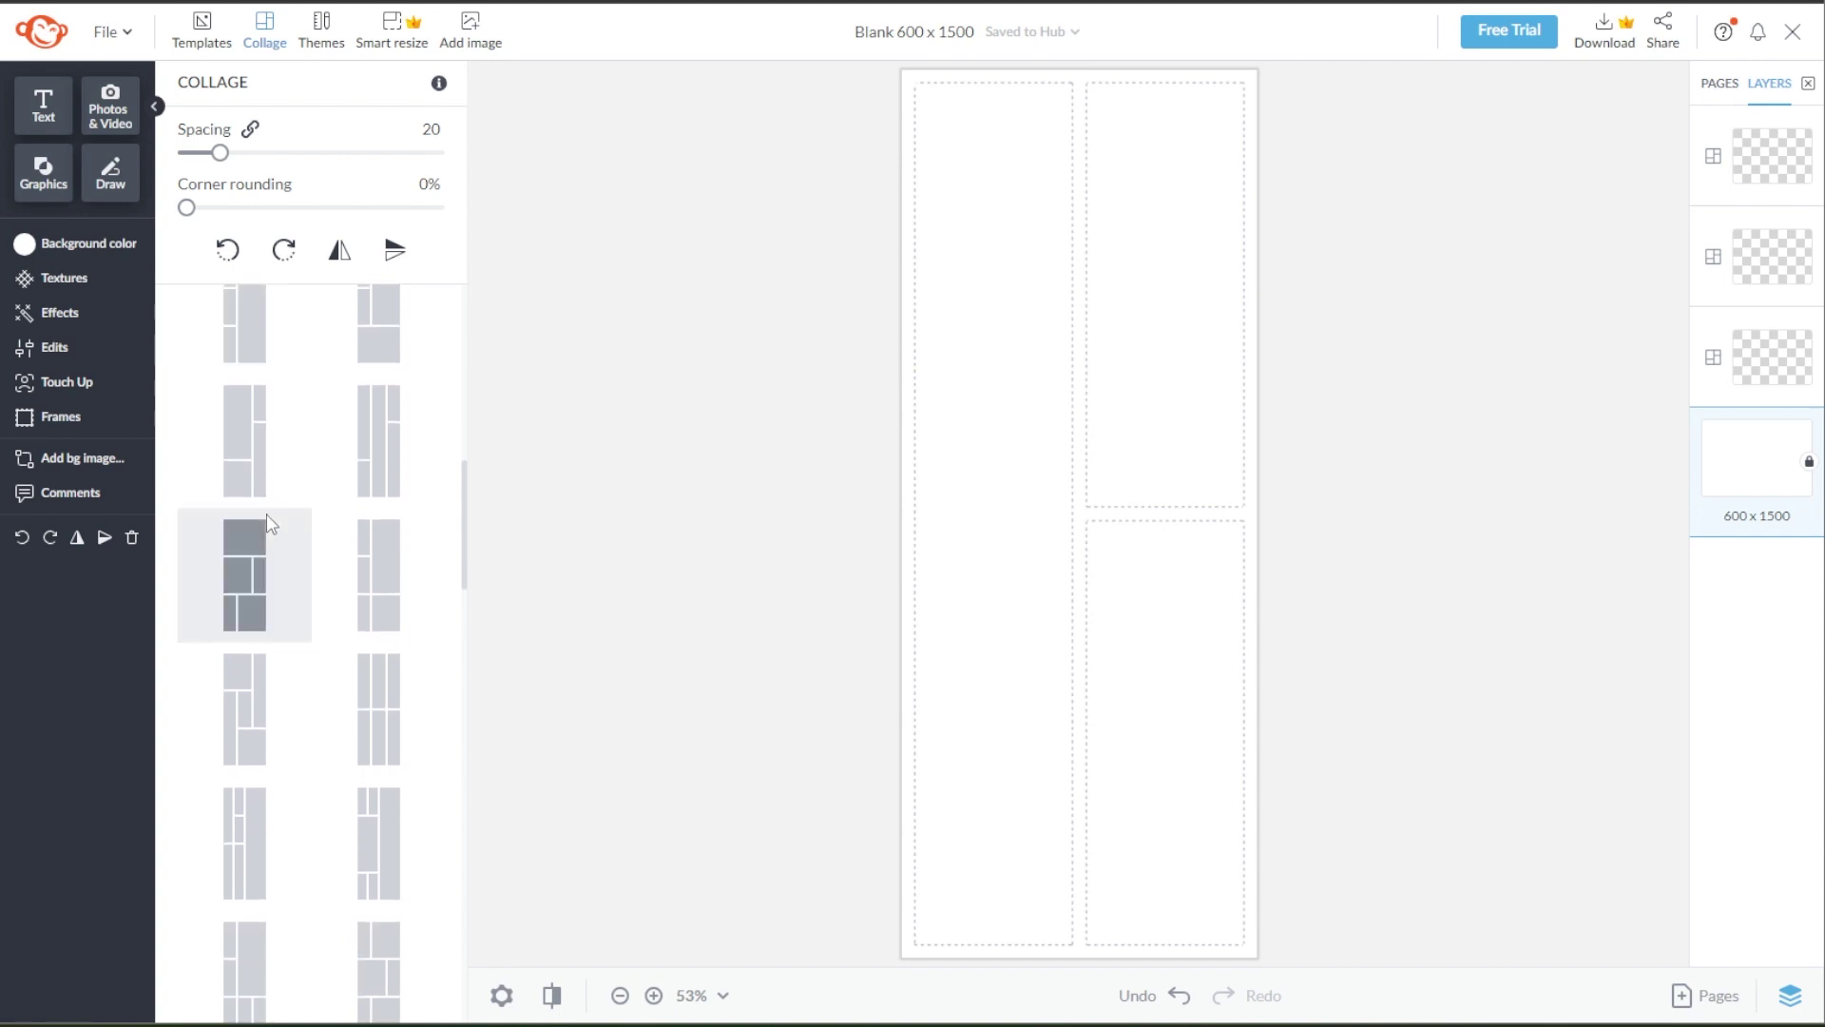
scroll(269, 523, down, 4)
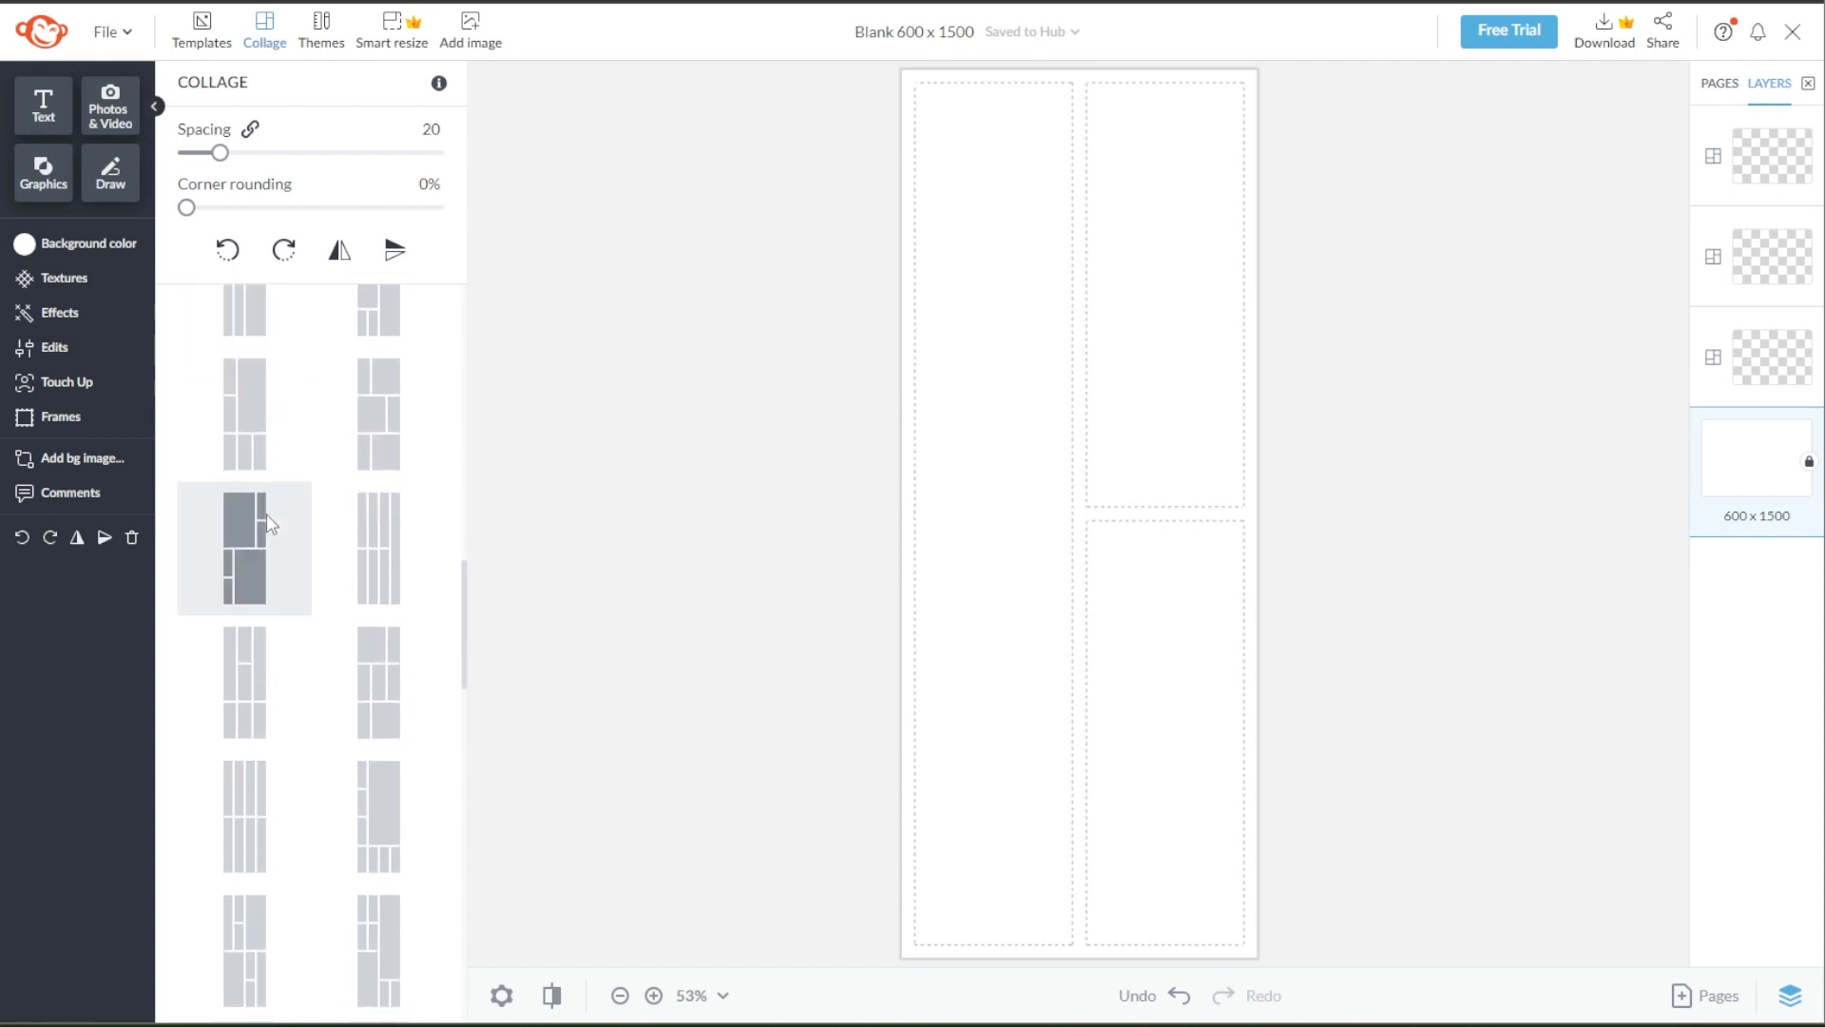
scroll(269, 523, down, 3)
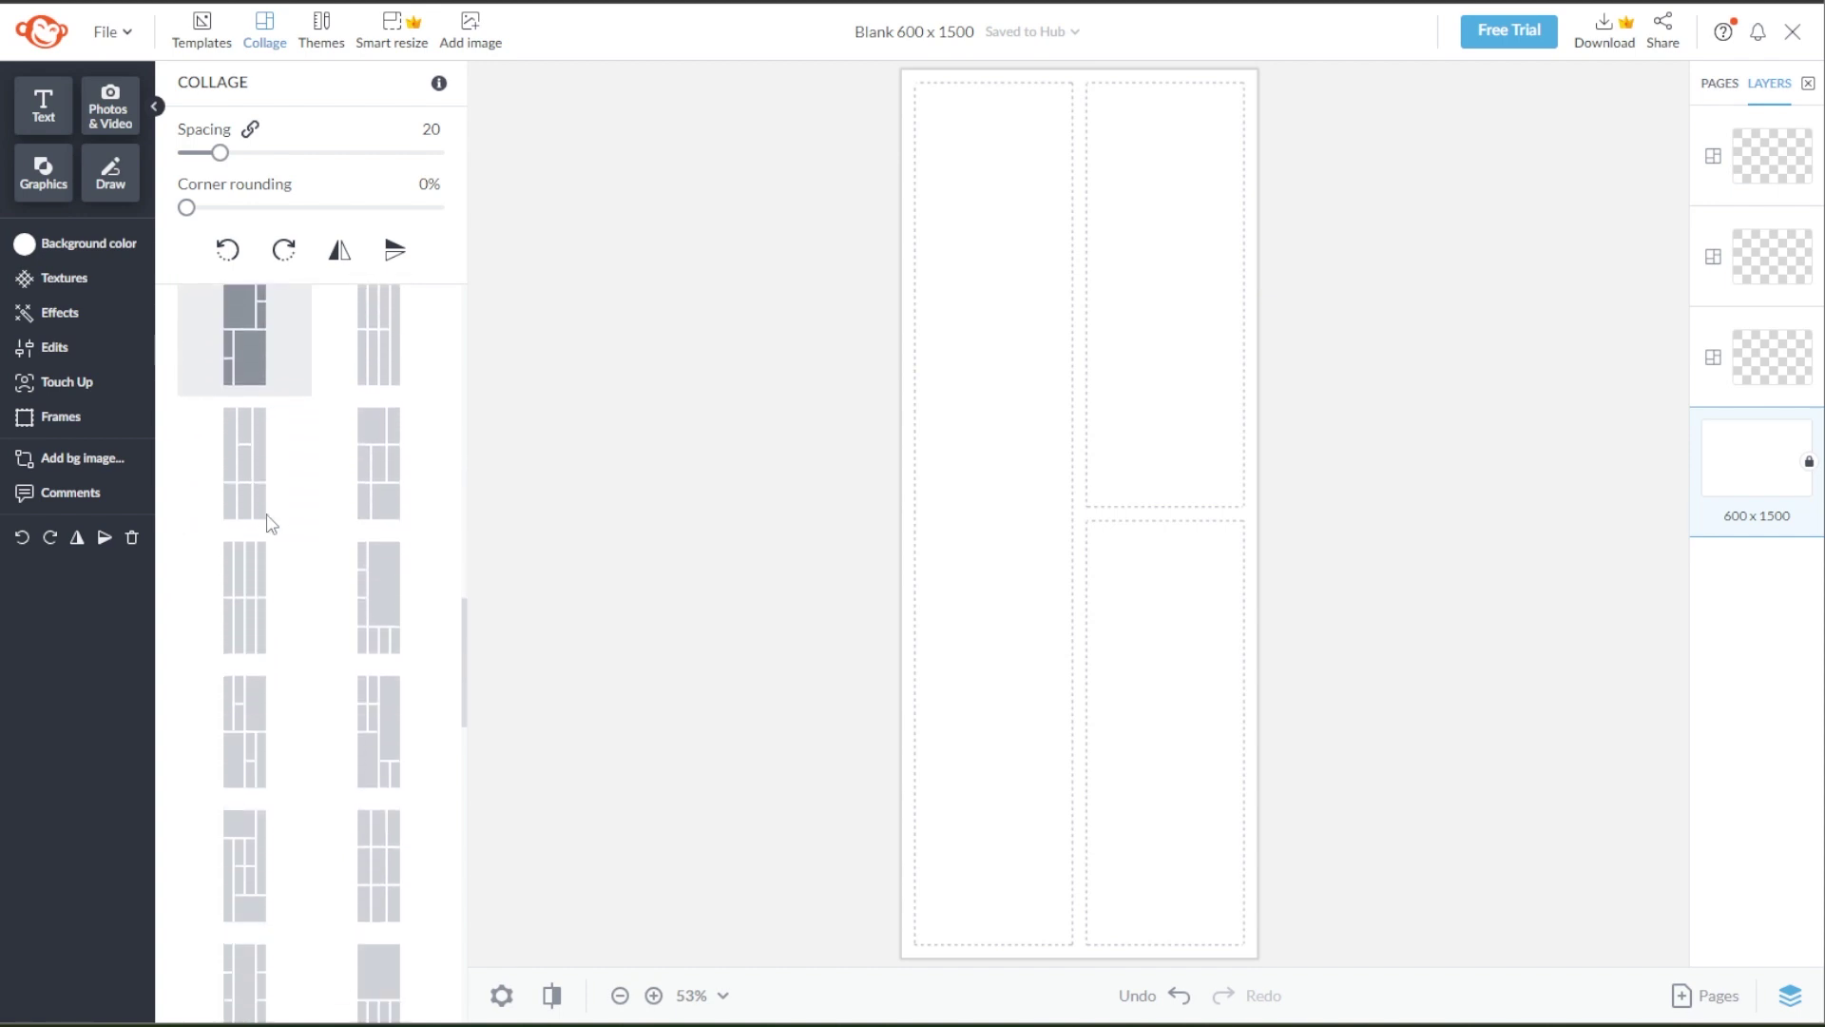
click(394, 595)
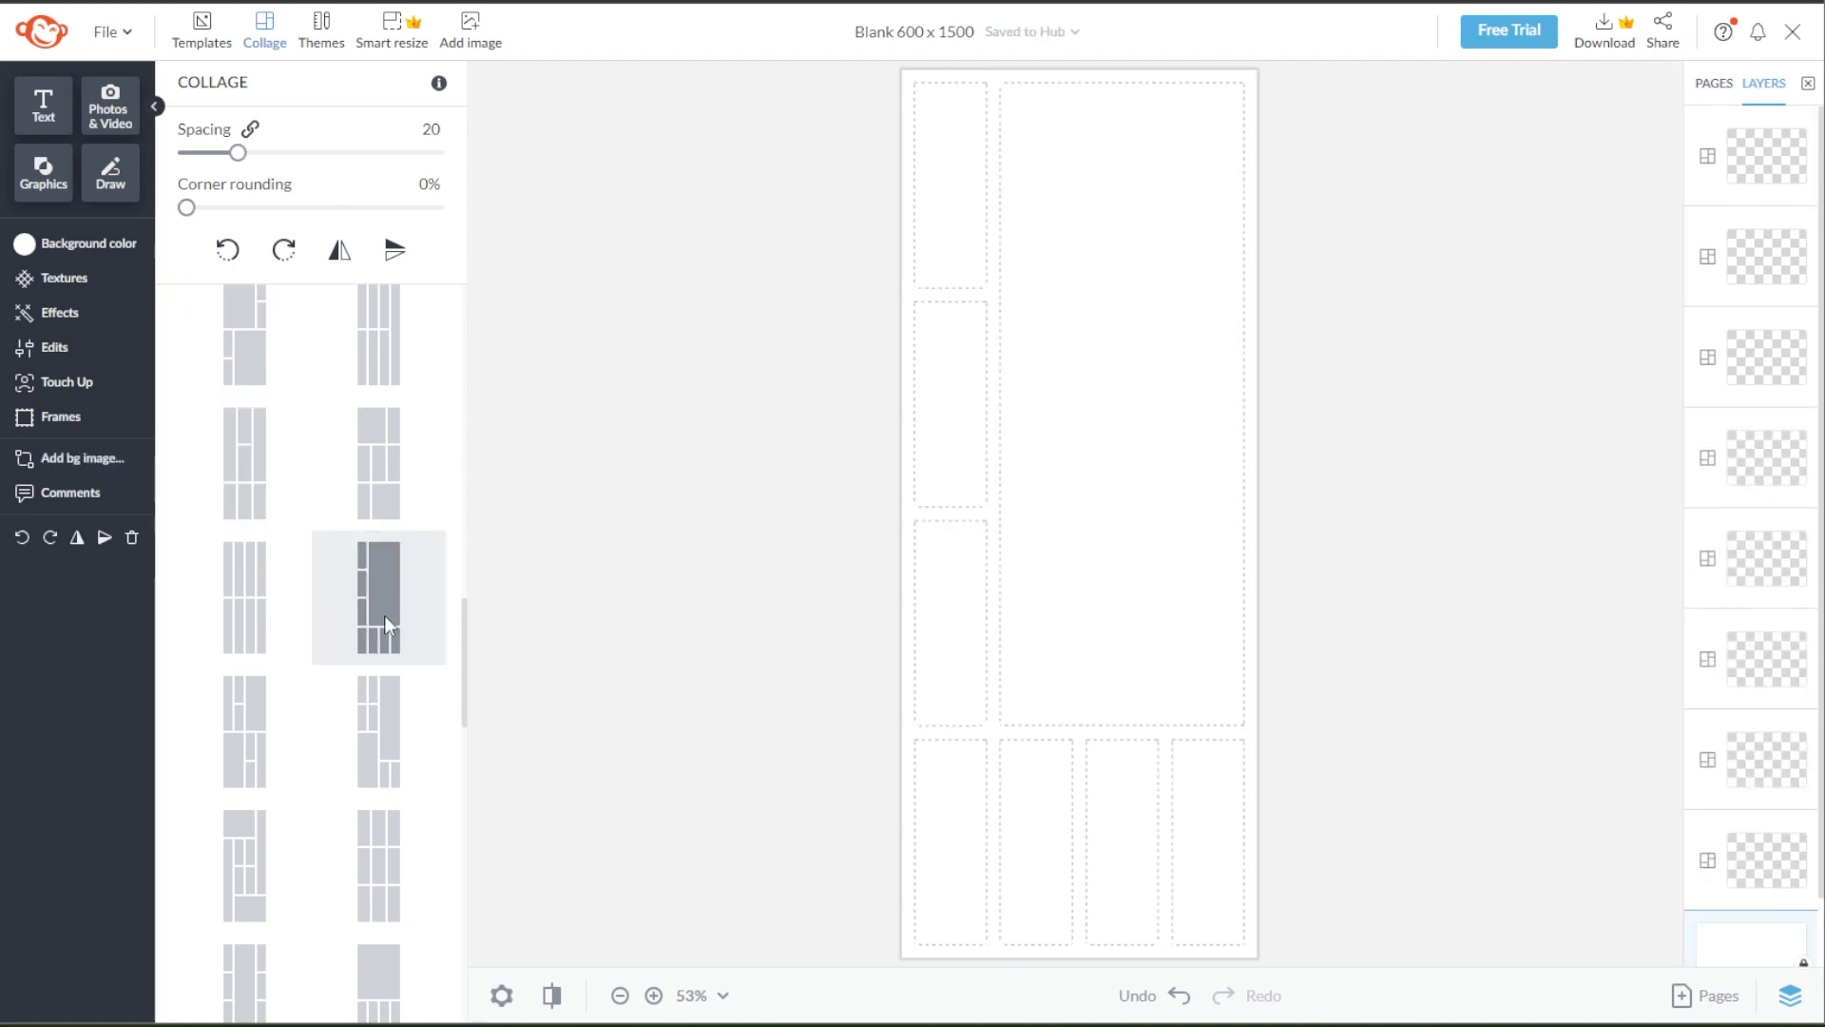
- Delete the large right cell and three bottom cells, leaving four full-width stacked cells
click(1210, 572)
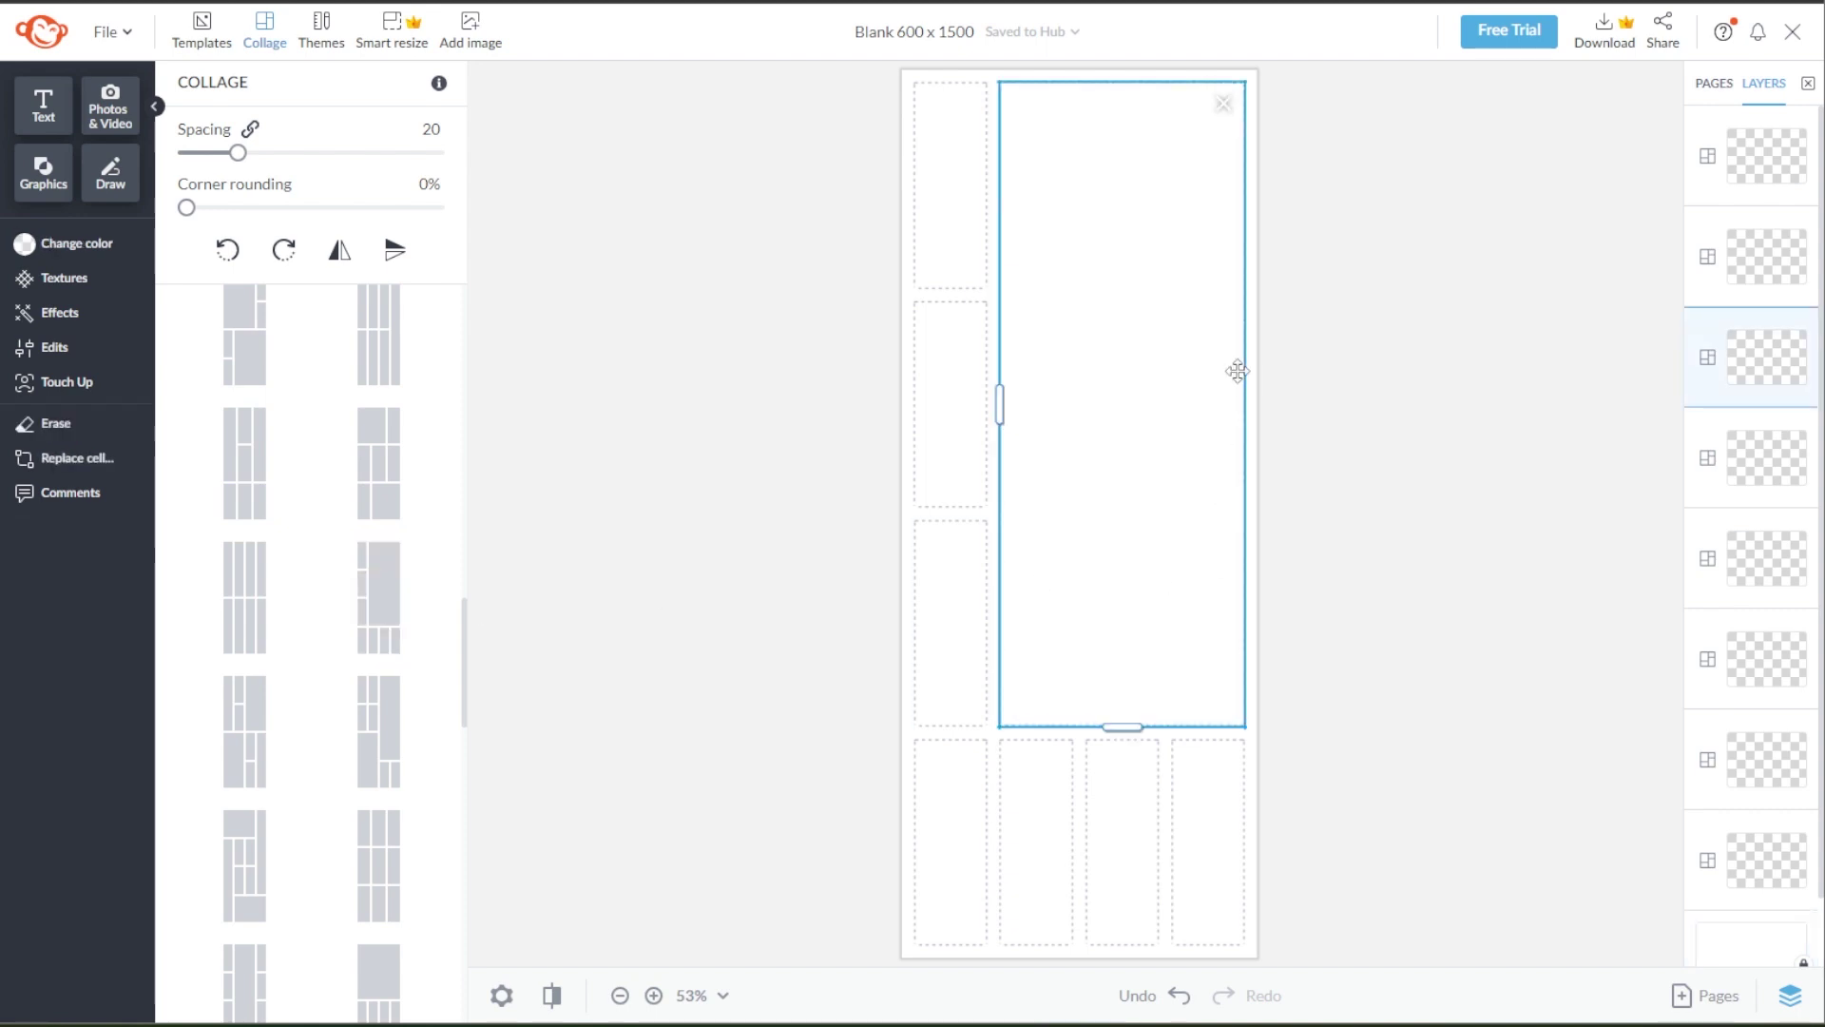
click(1237, 371)
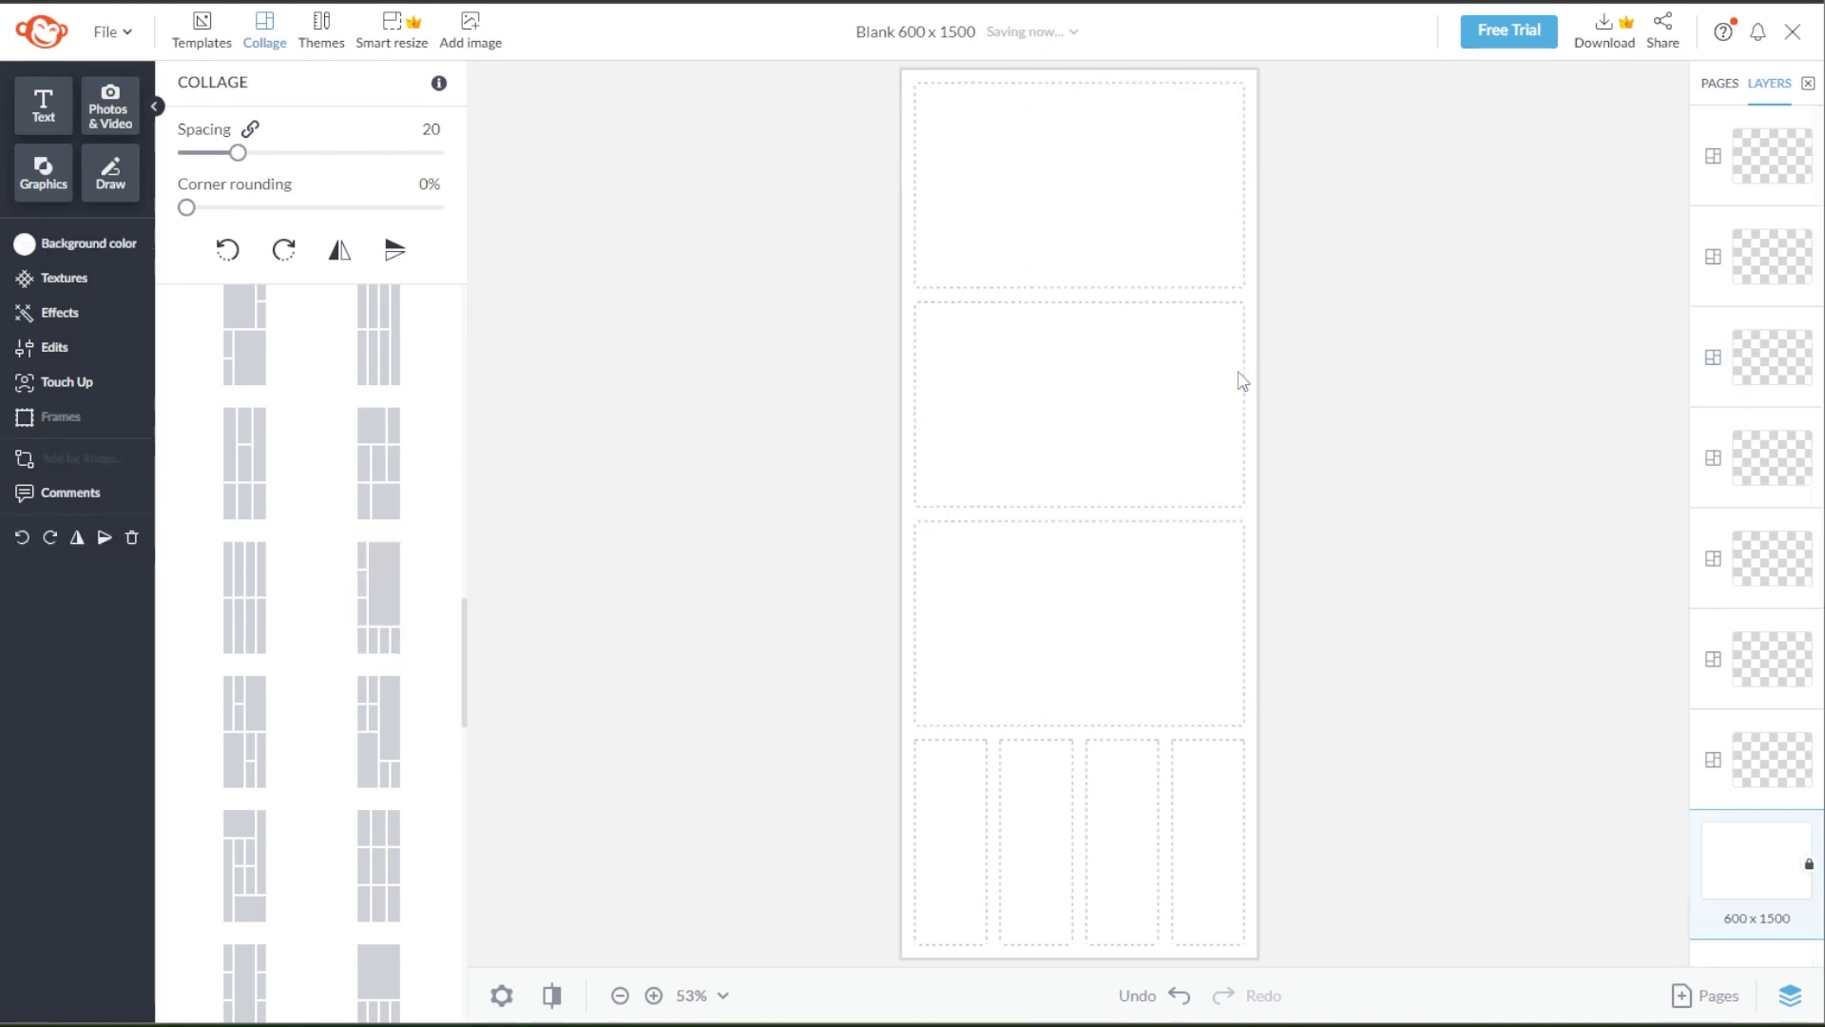
click(1067, 820)
key(Delete)
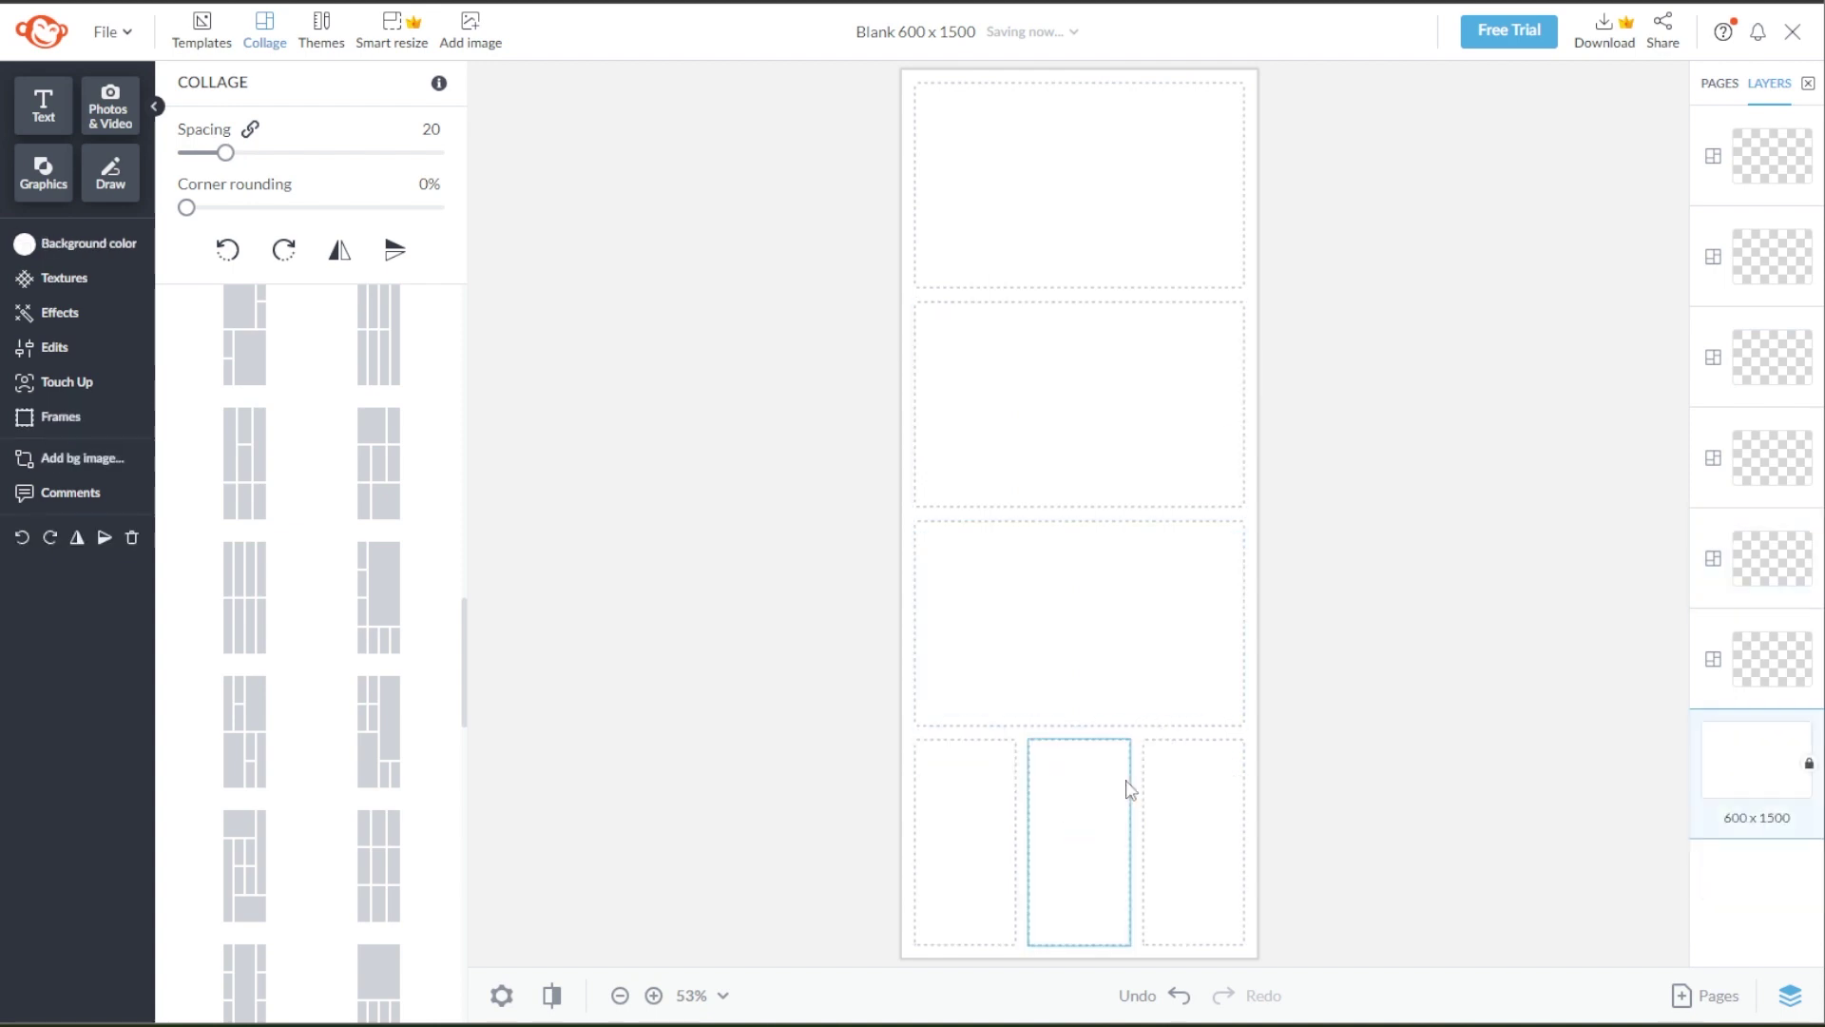
click(1130, 789)
key(Delete)
click(1179, 806)
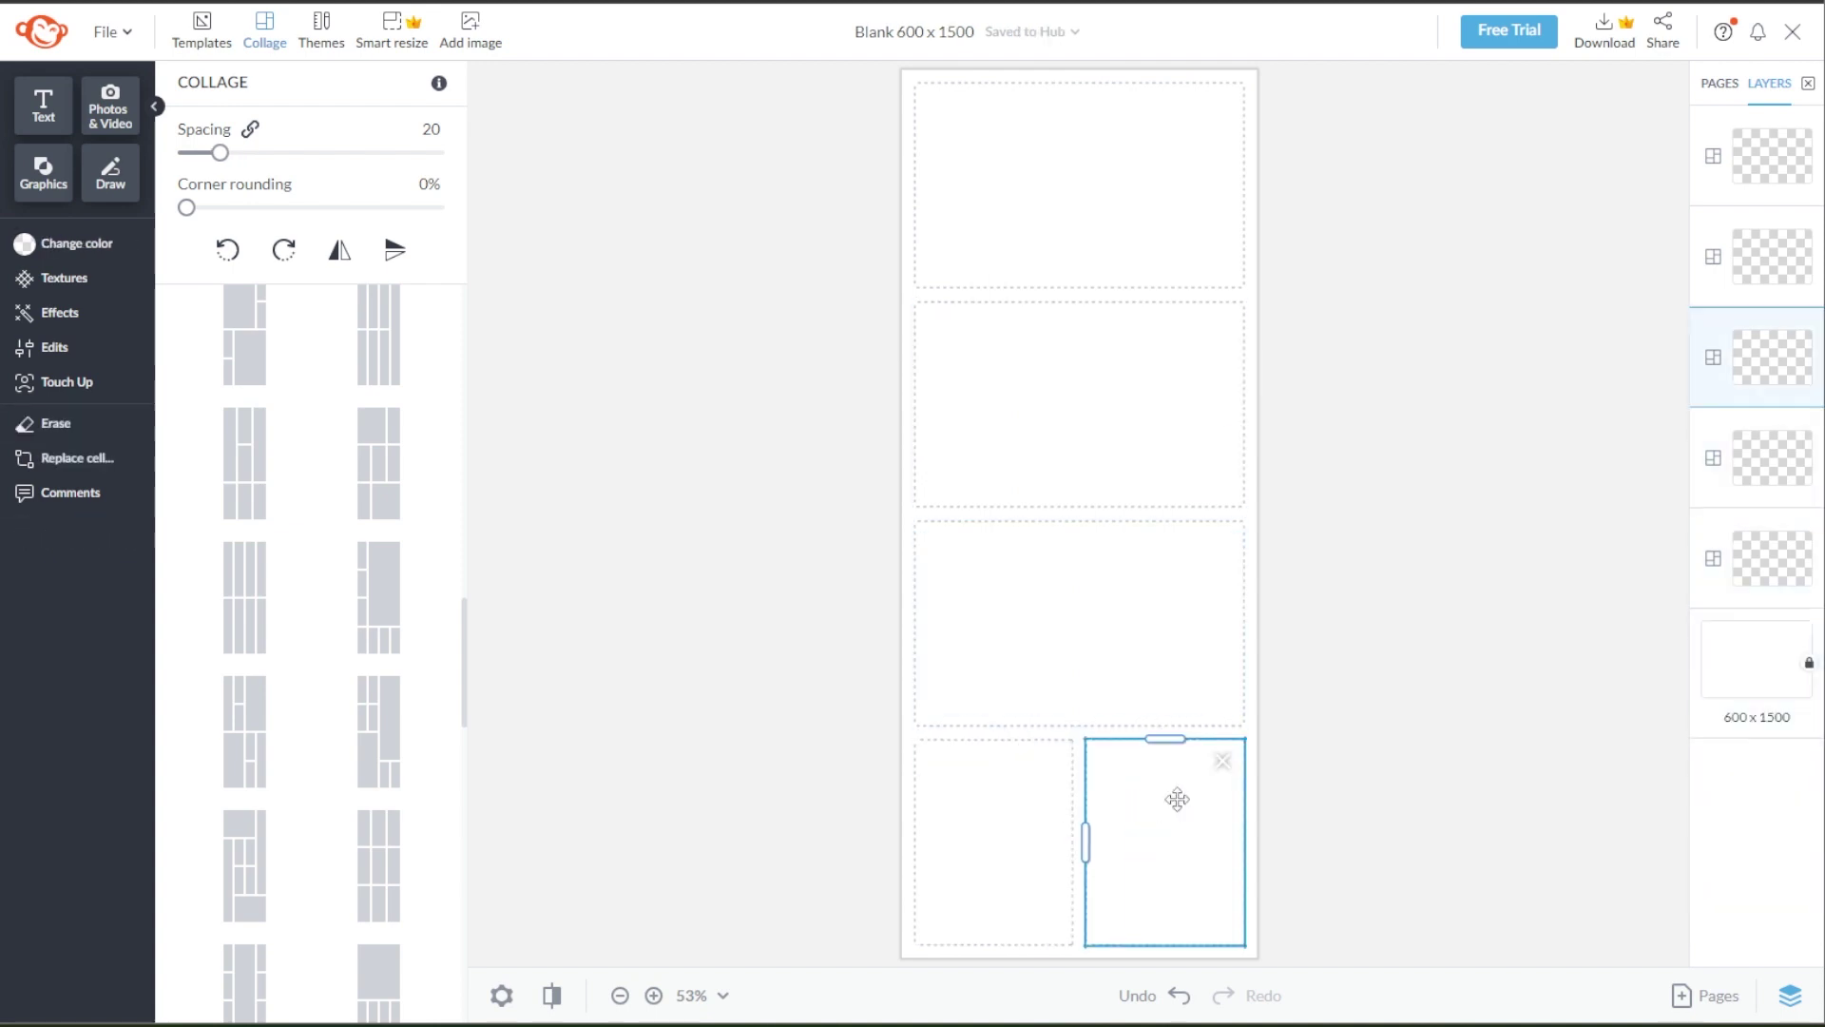
click(1223, 762)
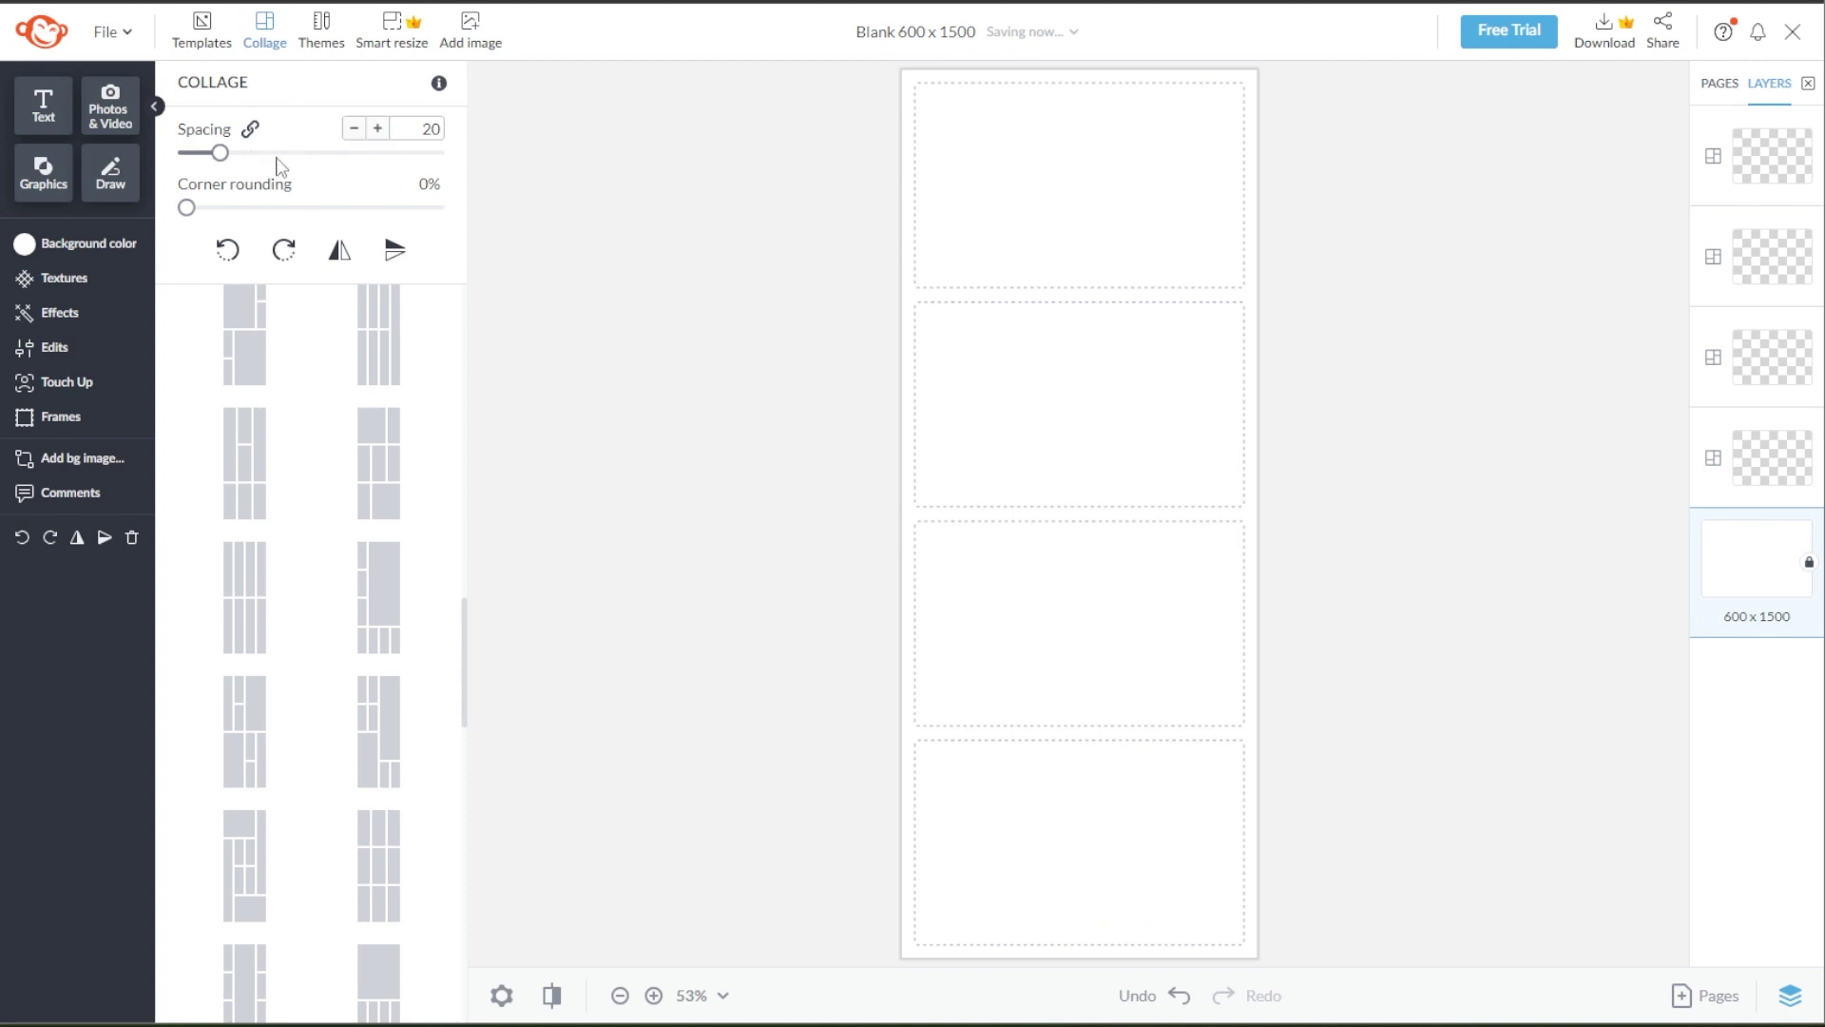
- Lower the collage spacing to 14 and keep corner rounding at 0%
drag(285, 152, 207, 154)
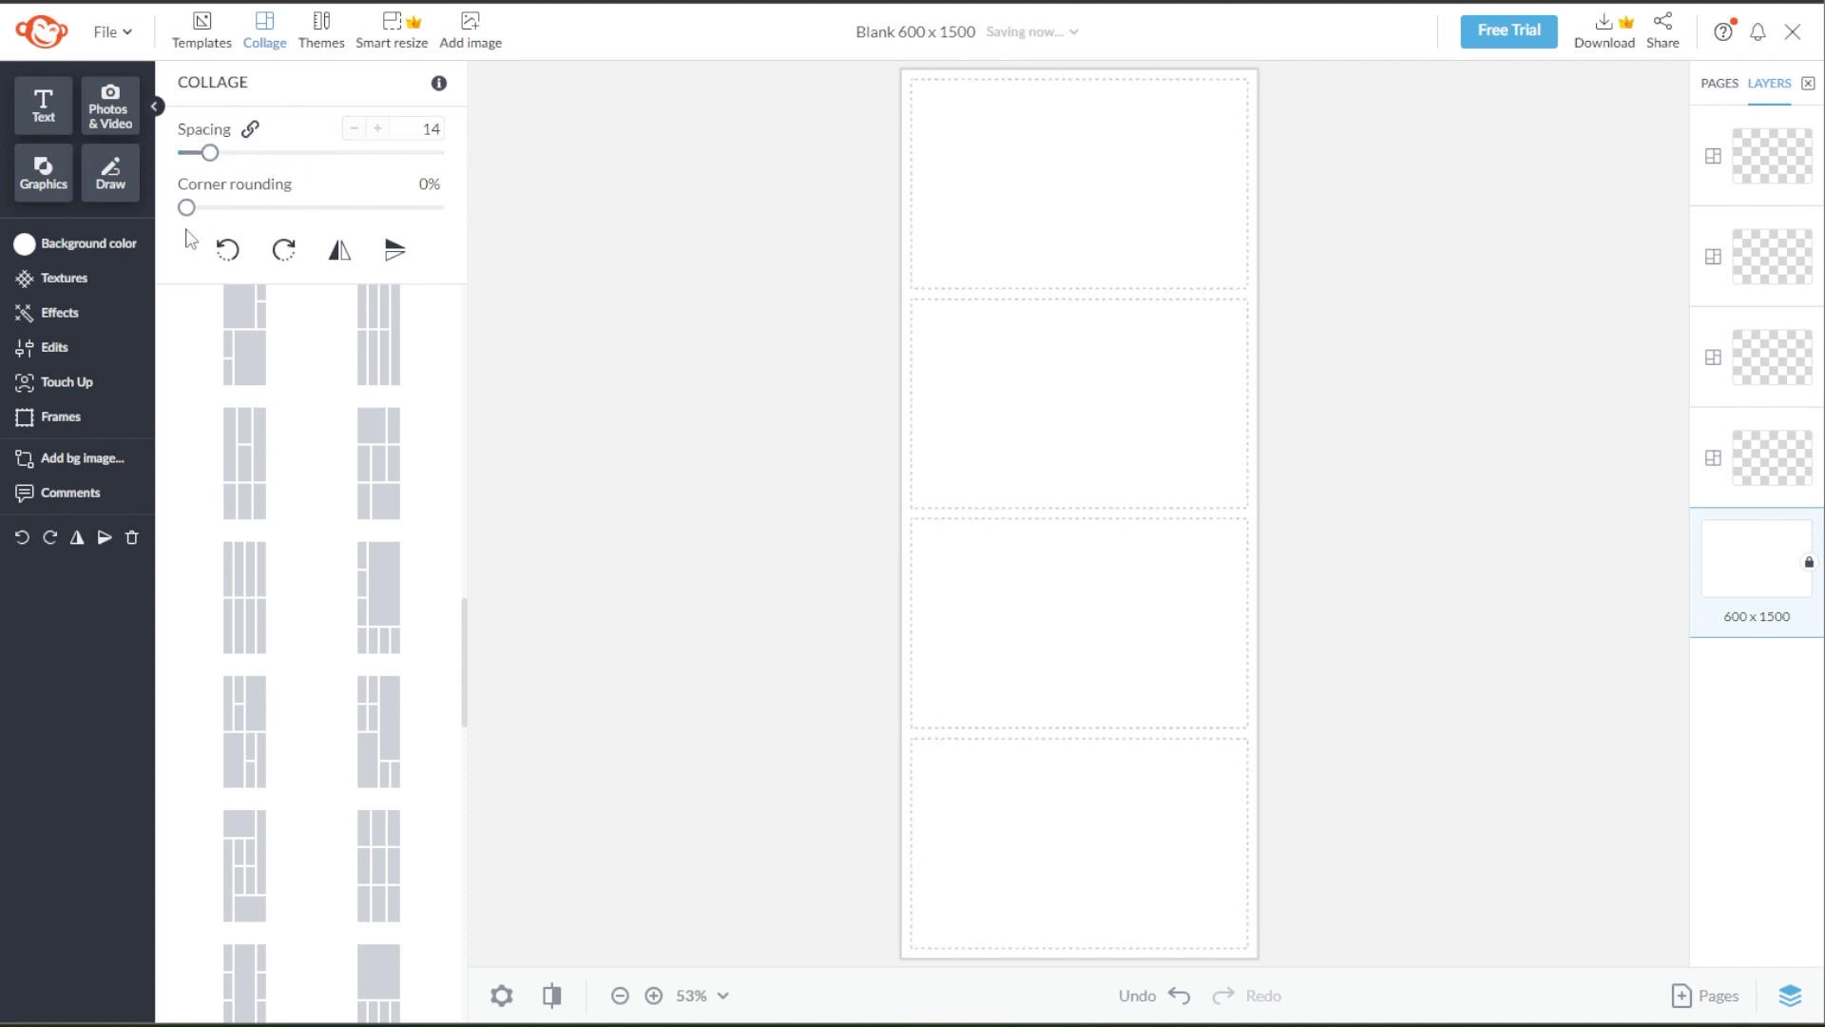
drag(187, 207, 132, 213)
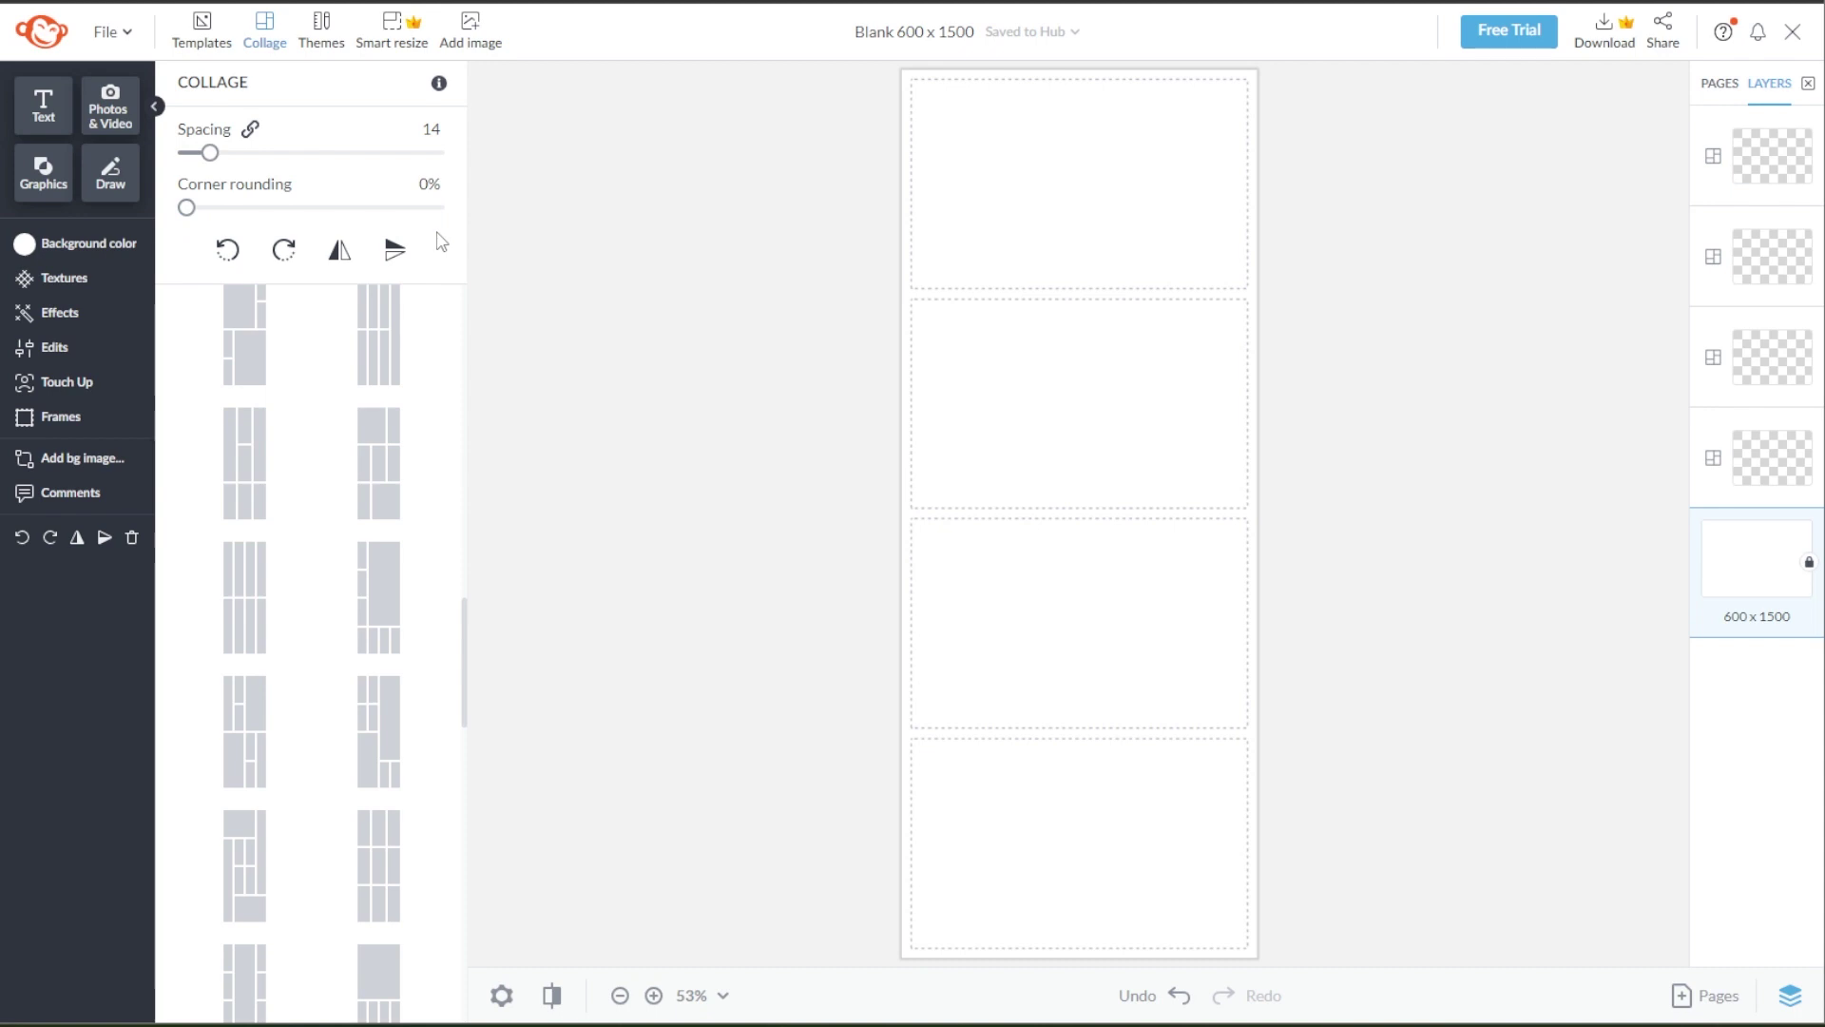
- Upload the friends' photos from the computer and autofill all four cells with them
click(112, 113)
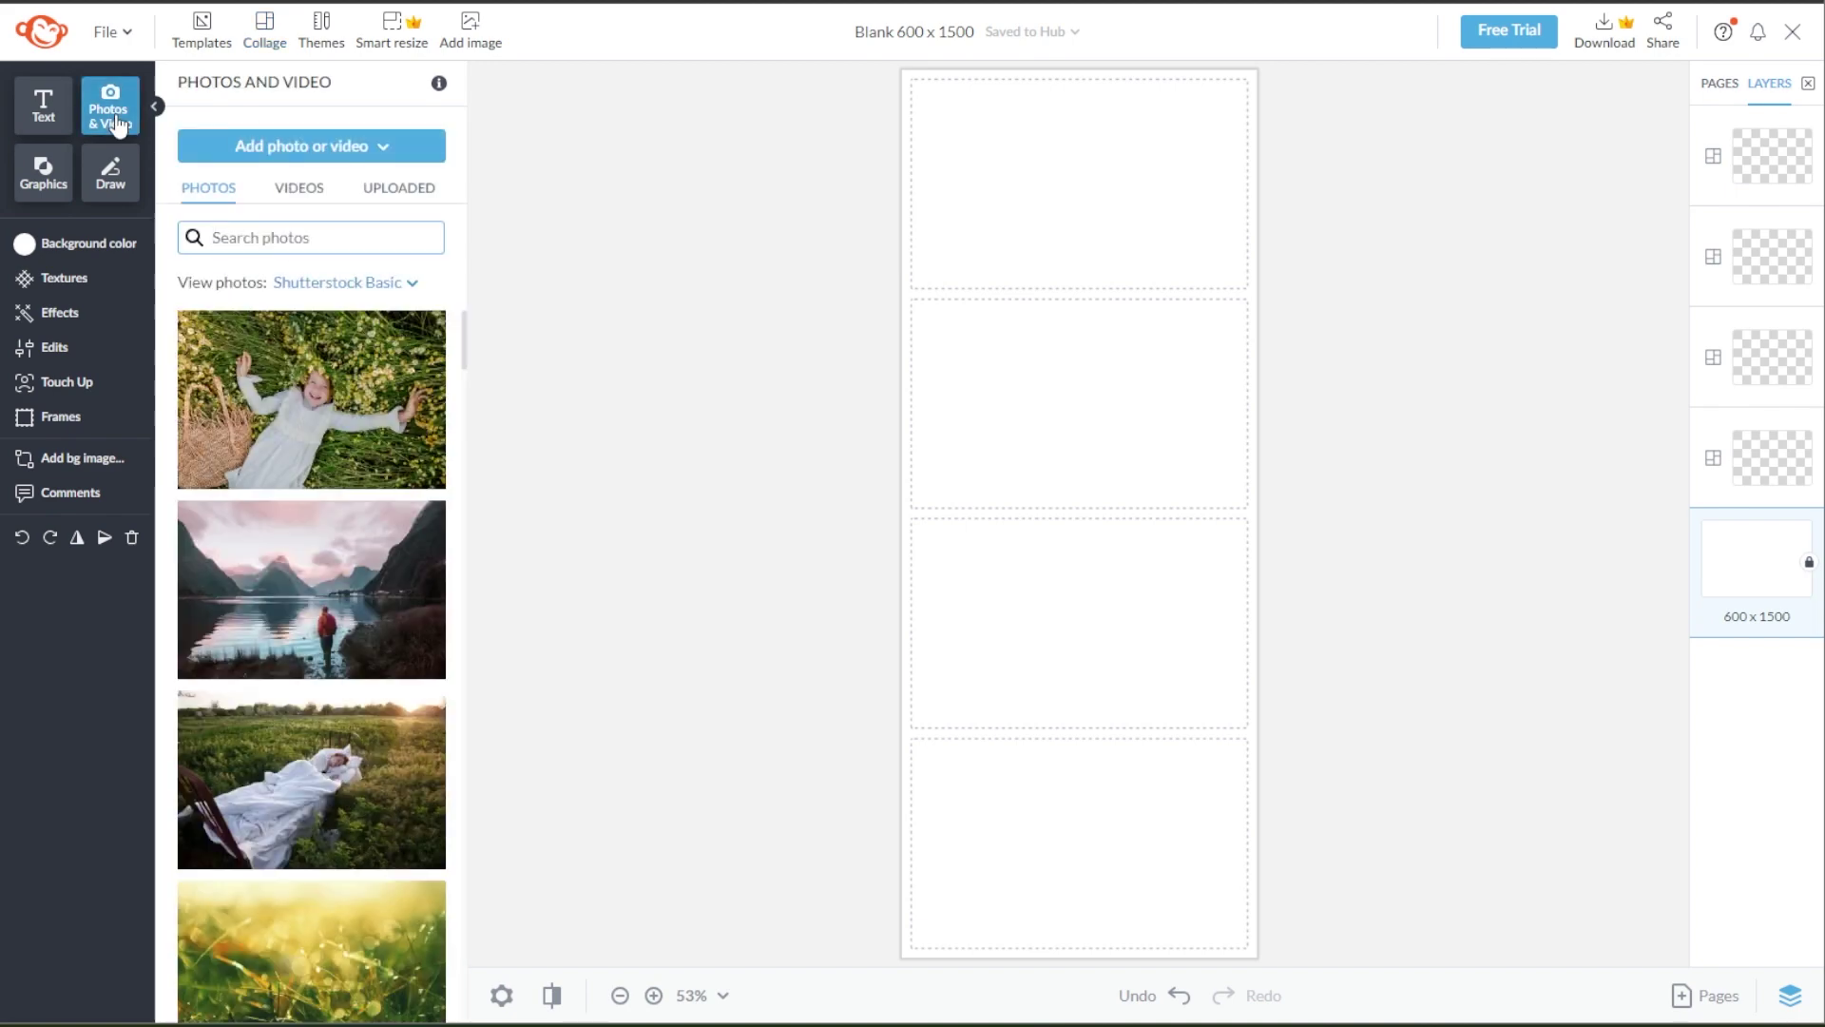
scroll(418, 415, down, 10)
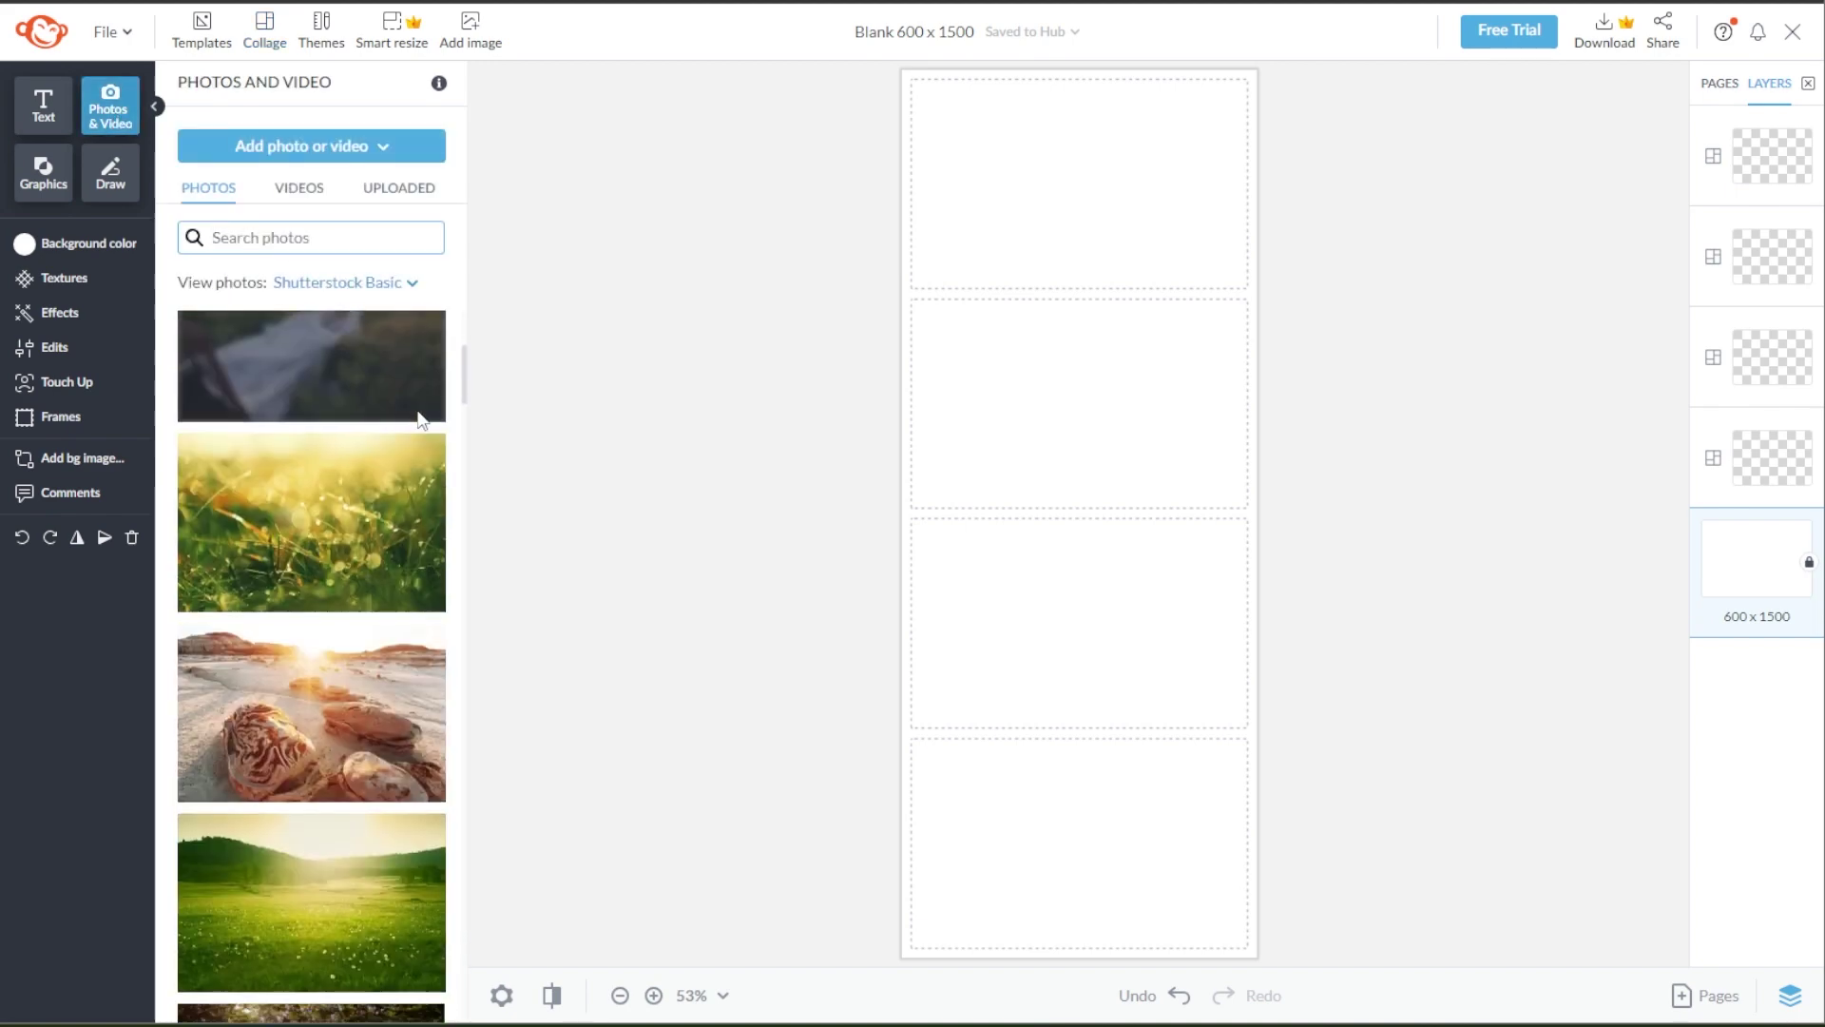
scroll(418, 417, down, 5)
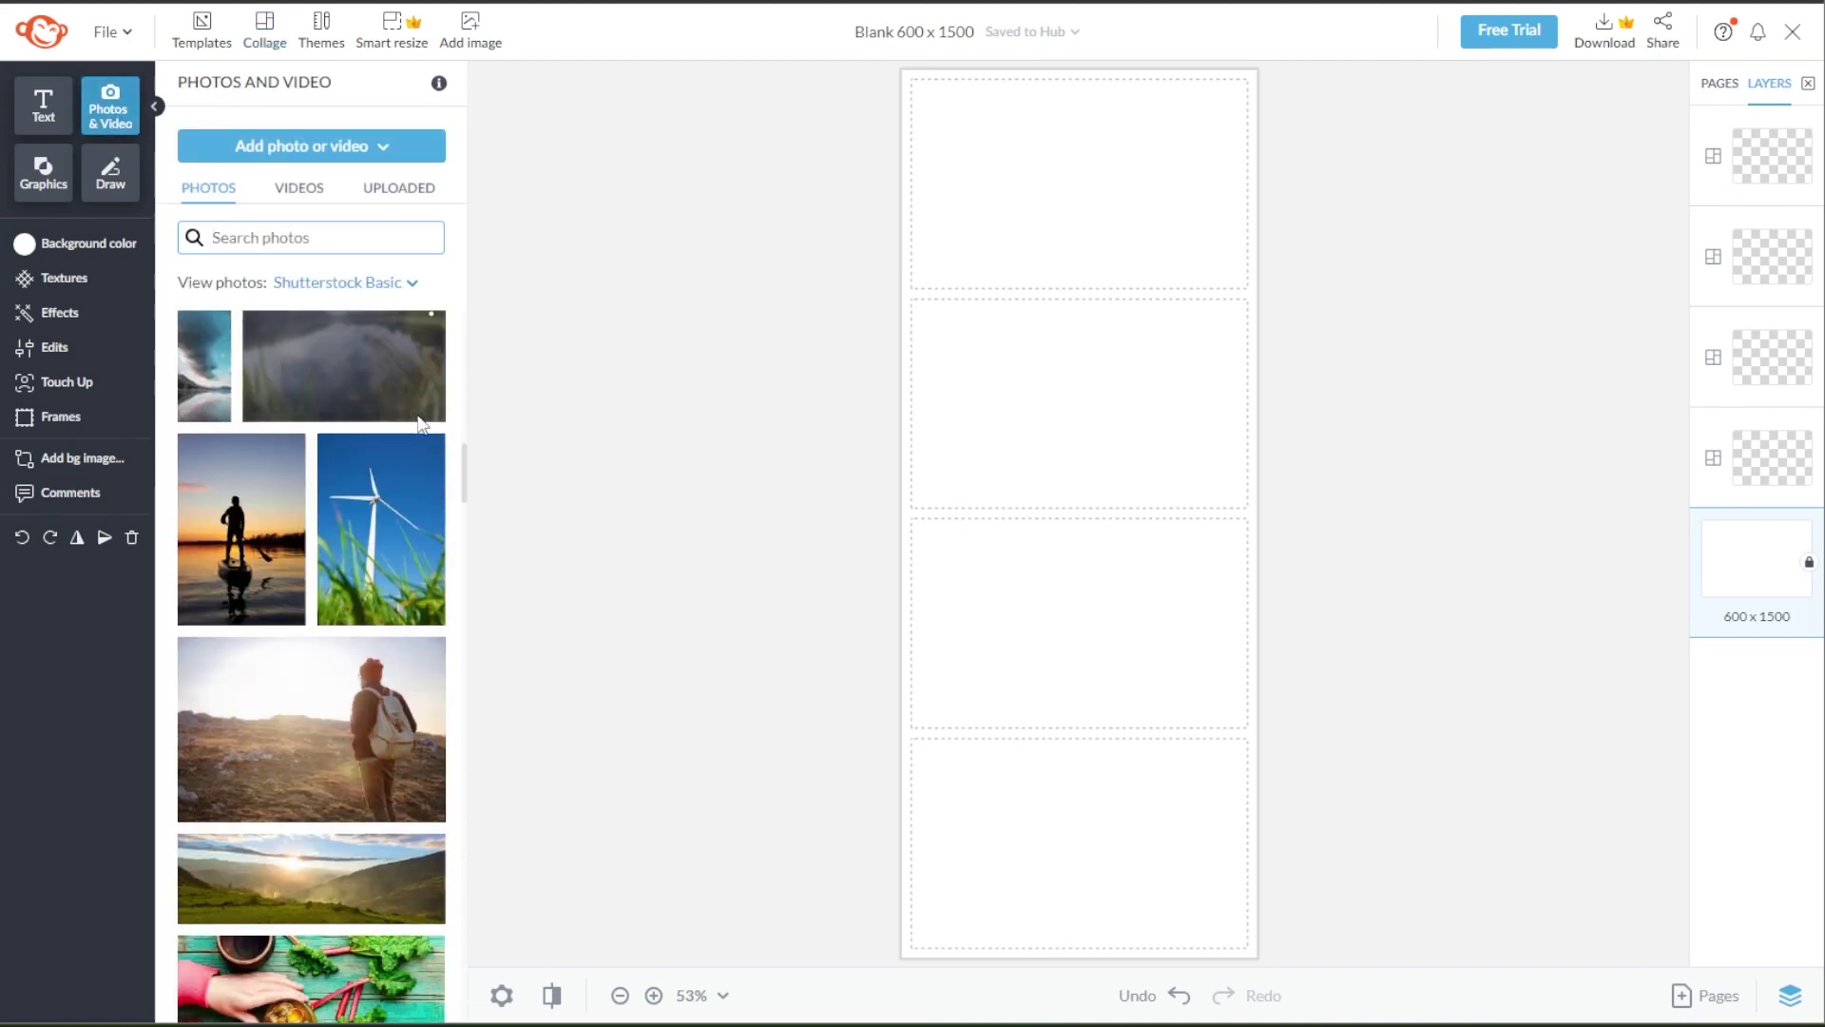
click(354, 143)
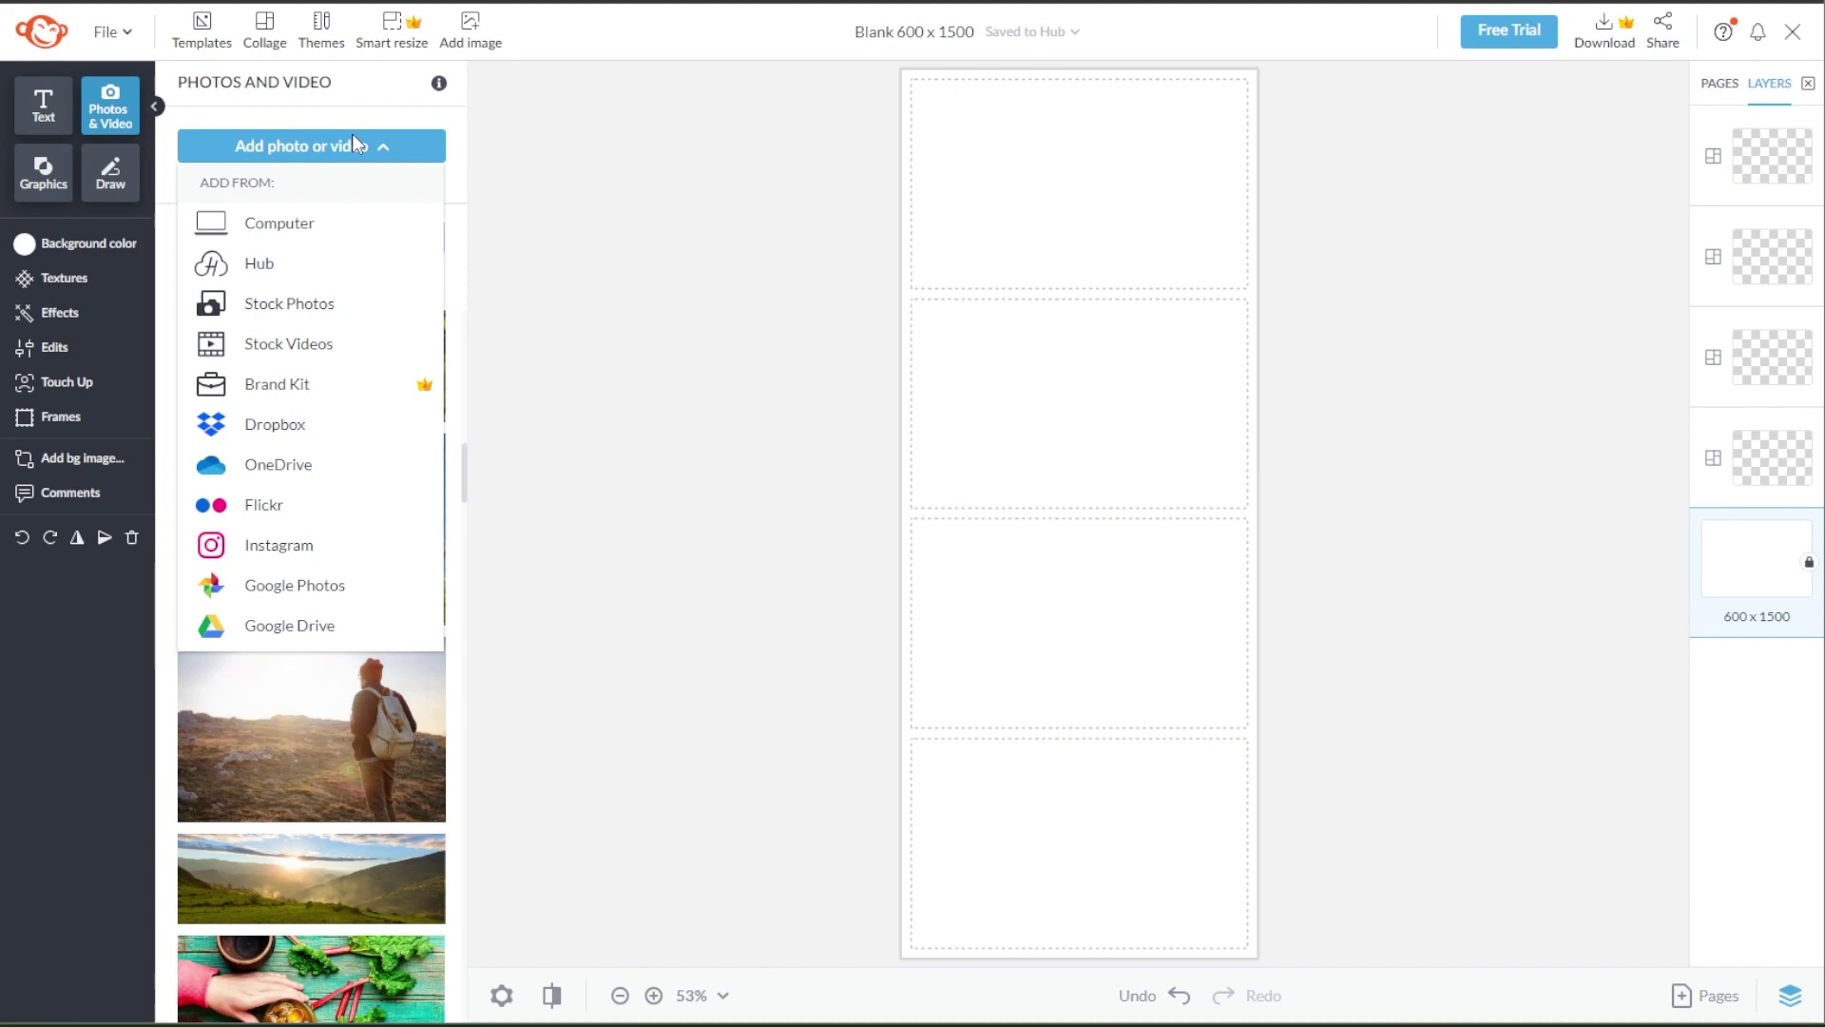
click(275, 222)
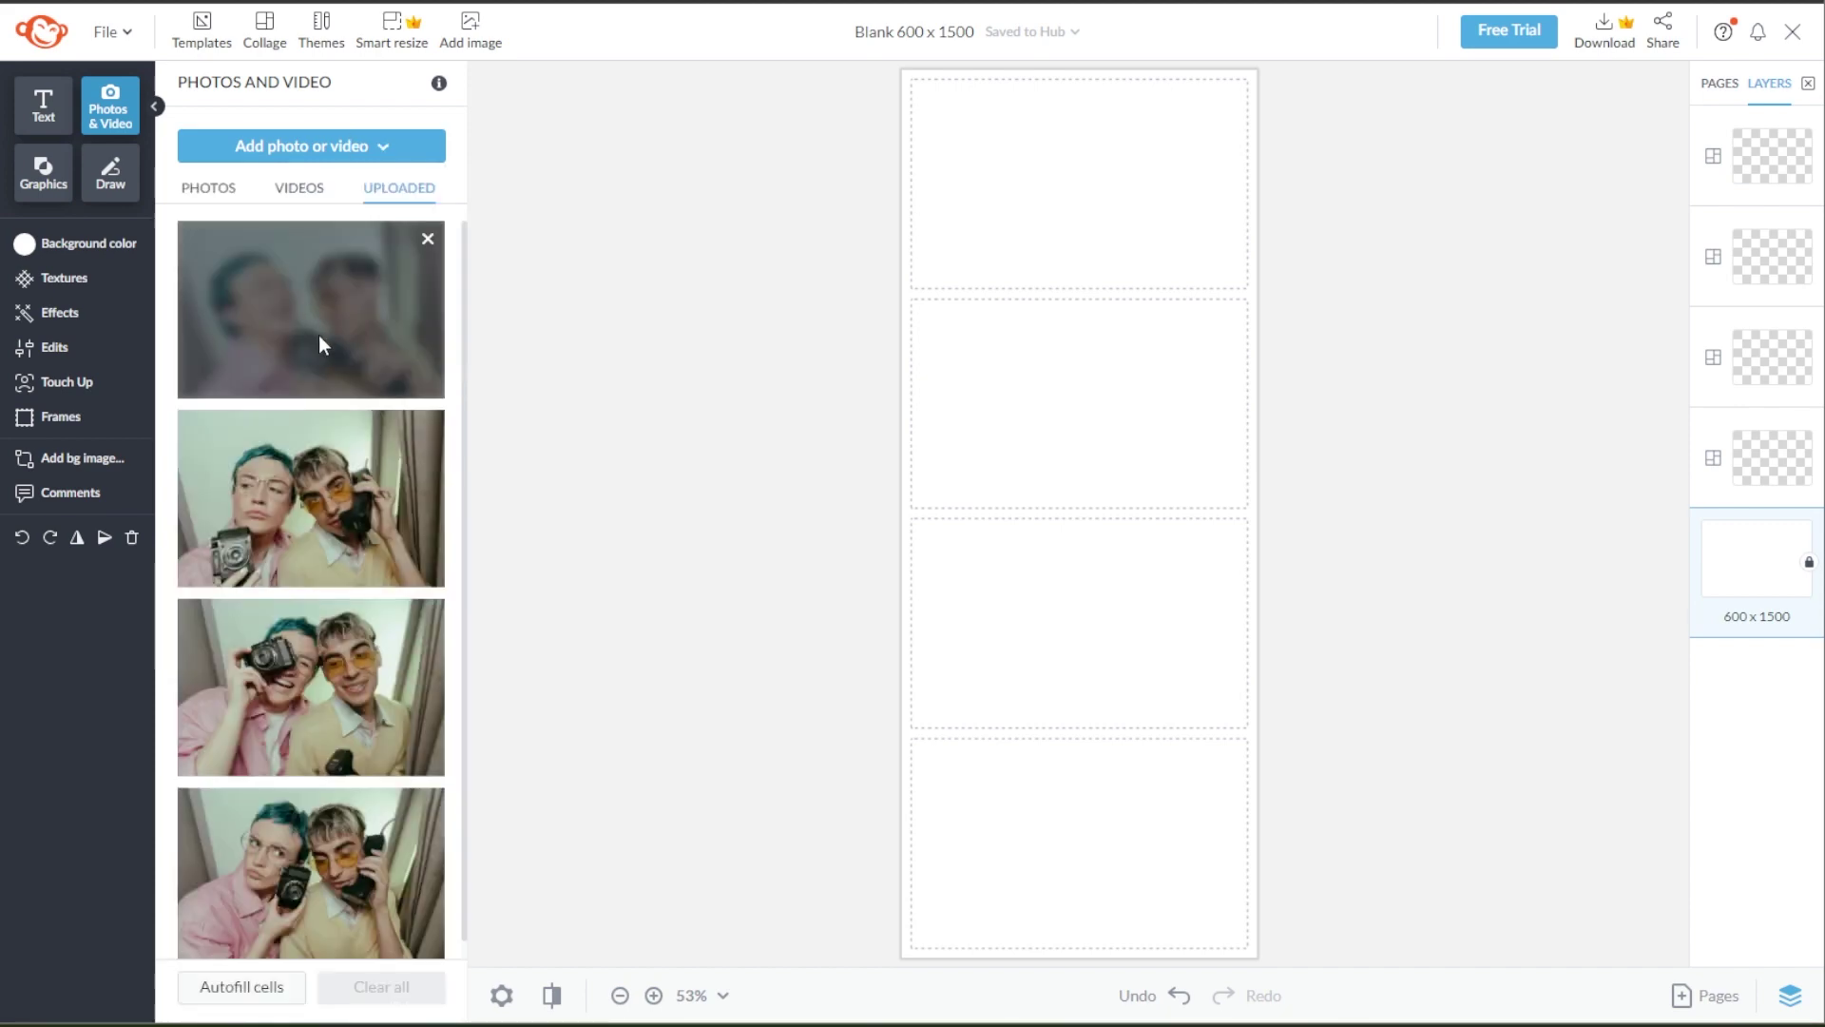
drag(318, 329, 357, 345)
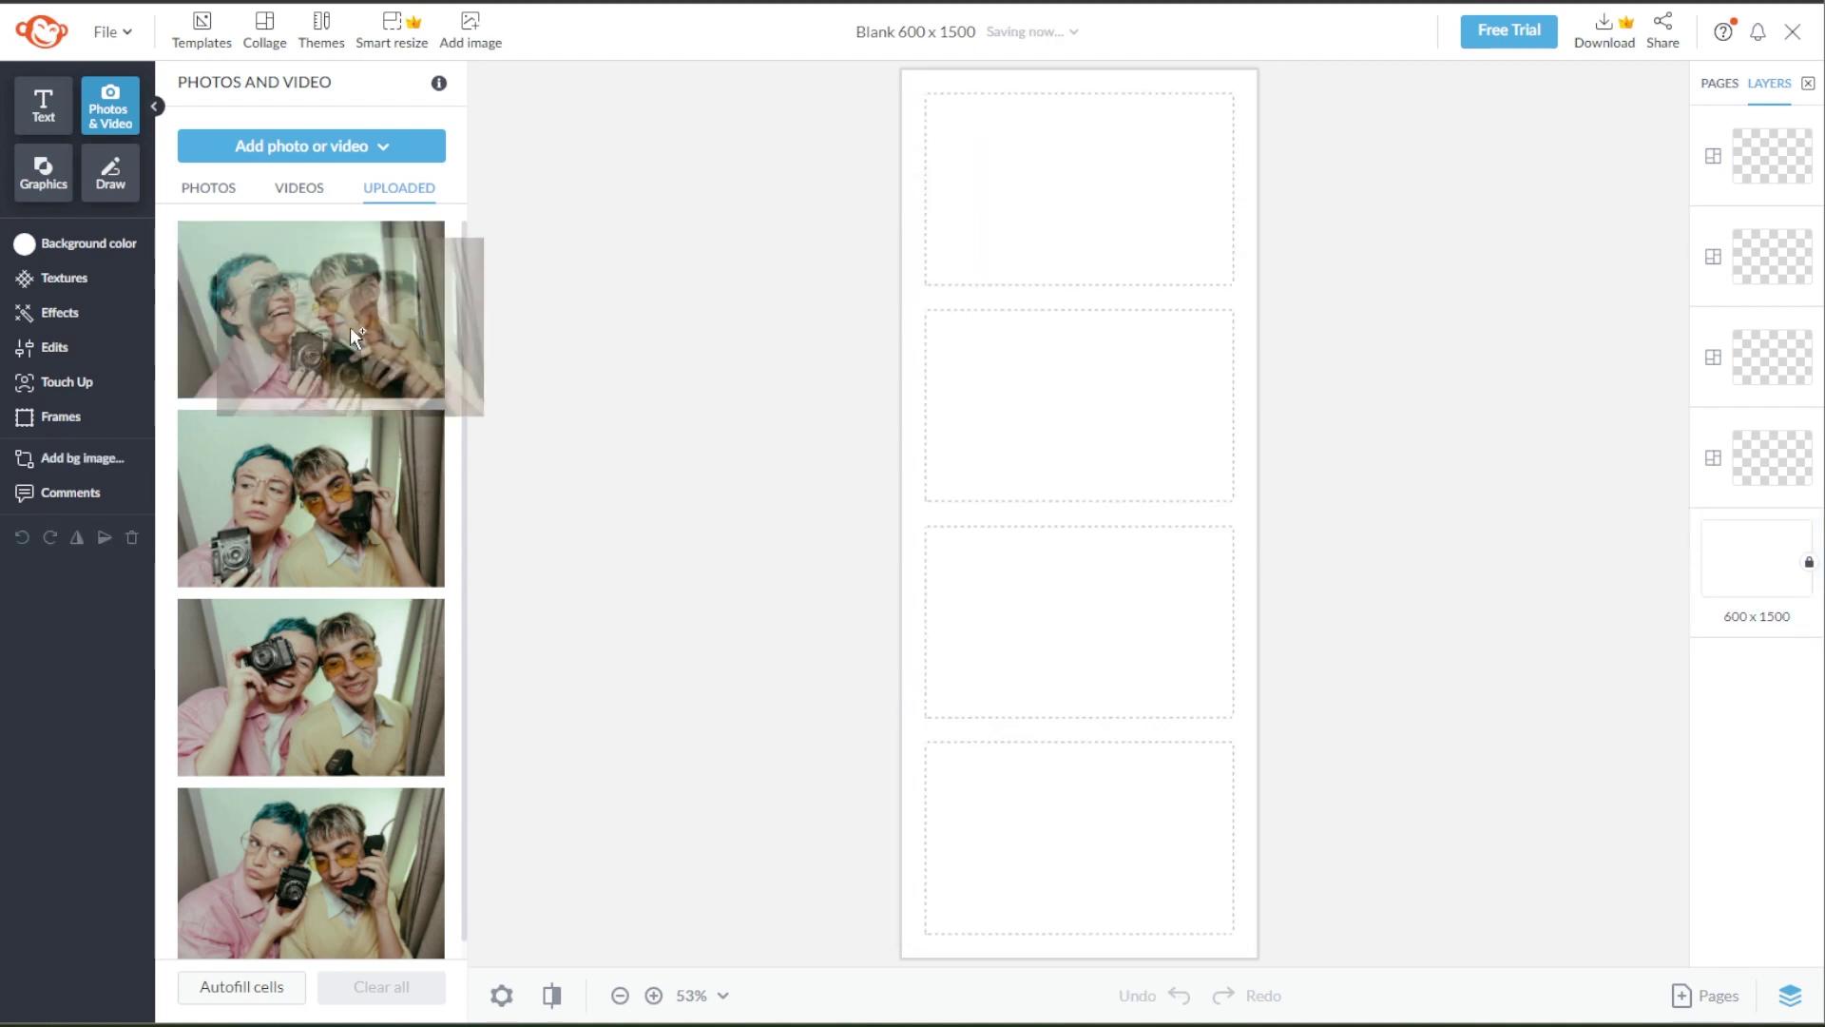
click(249, 989)
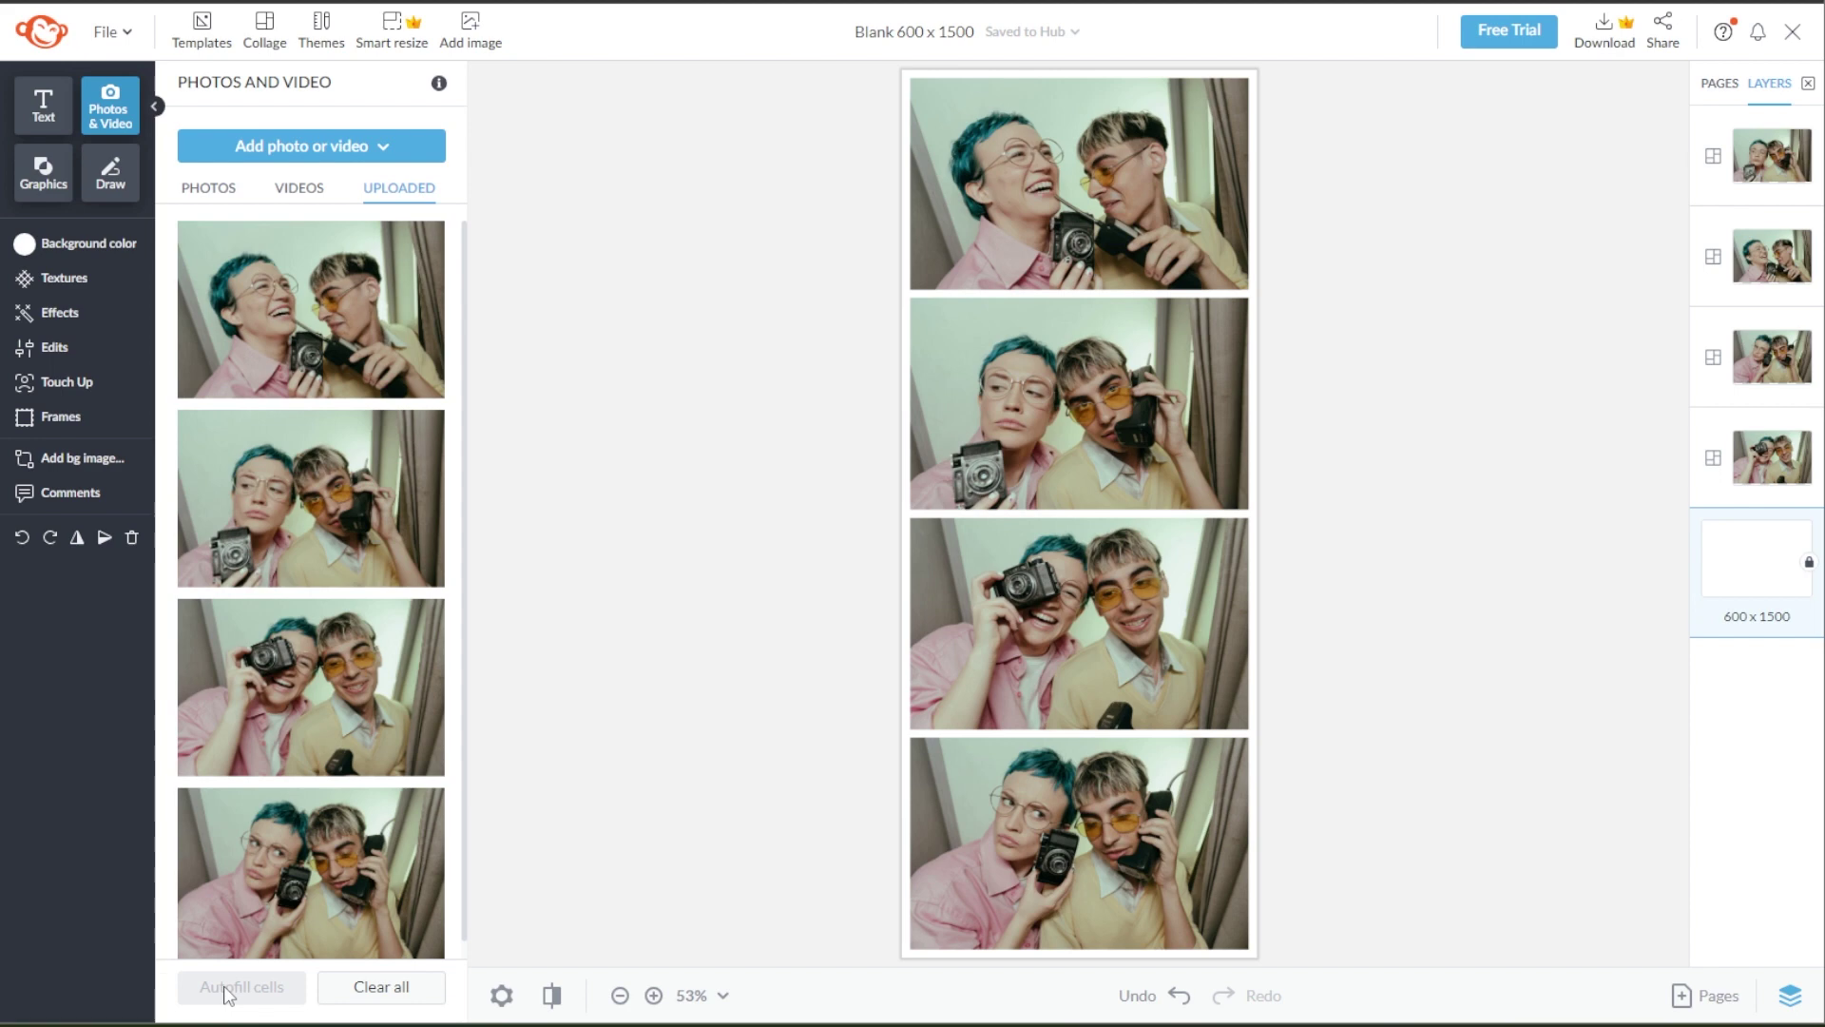
- Create a new project from Templates via the File menu
click(100, 38)
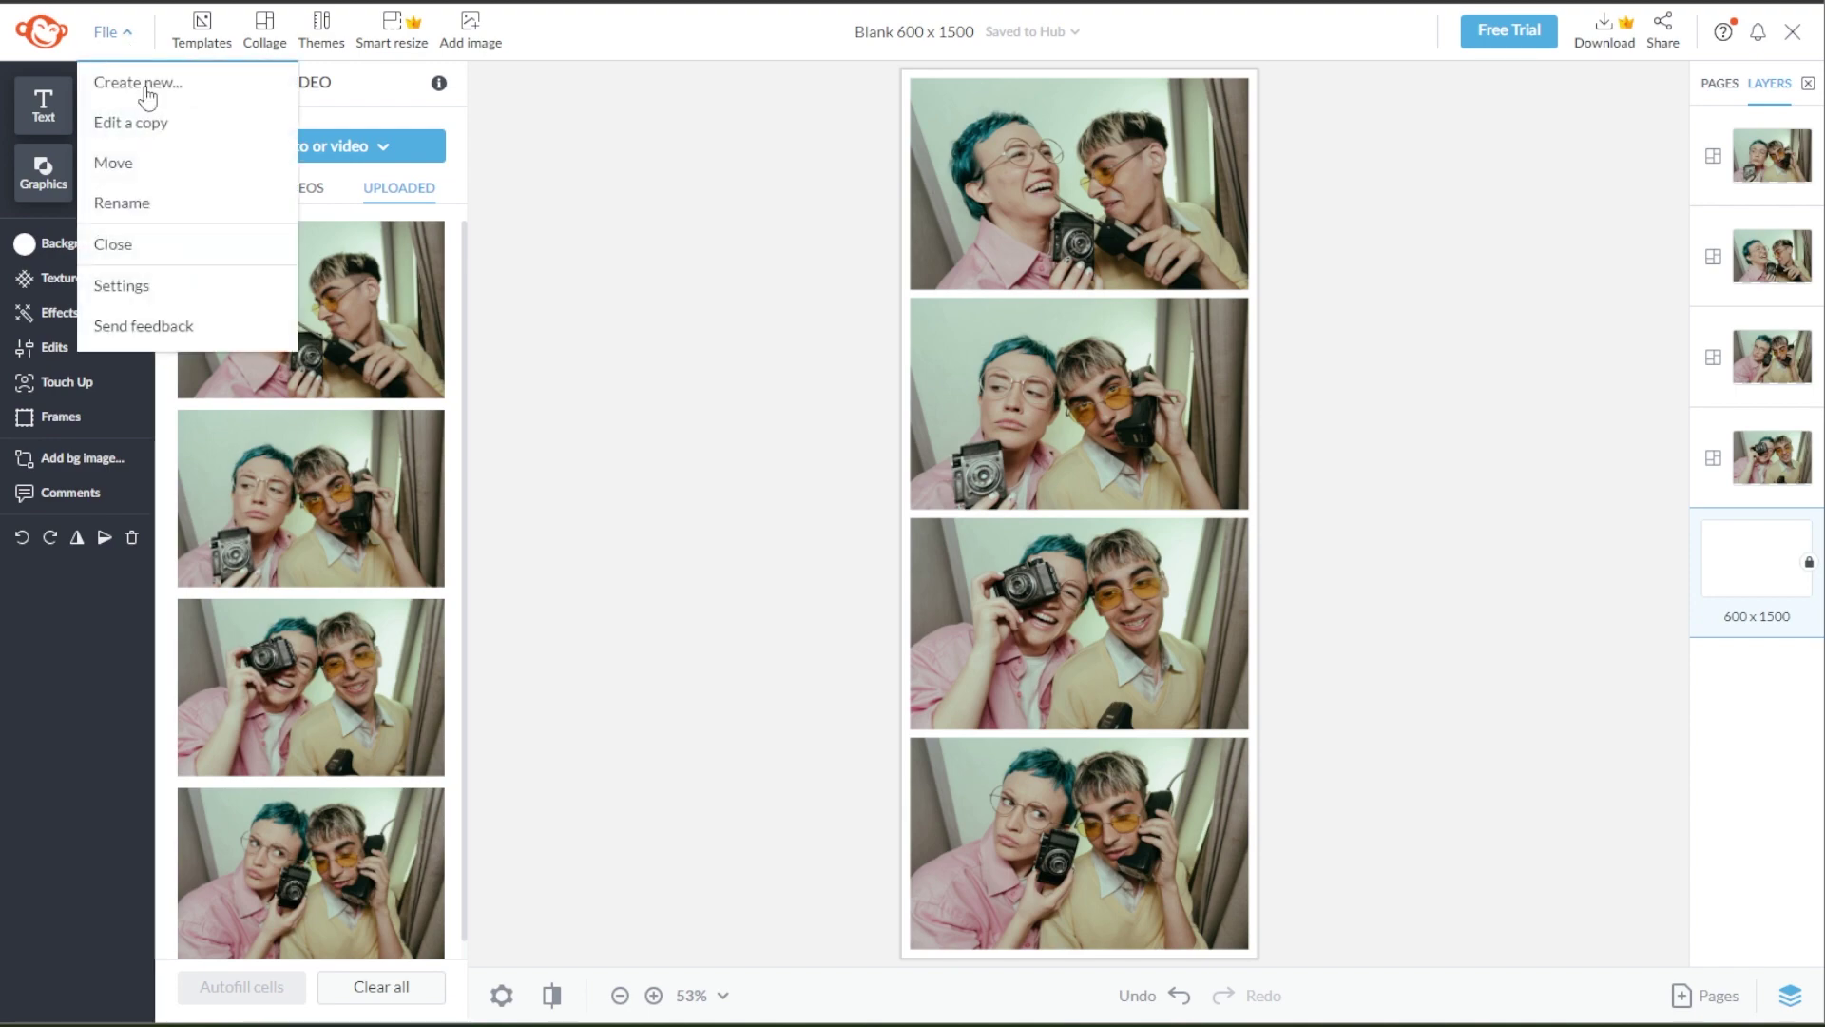
click(146, 87)
click(176, 269)
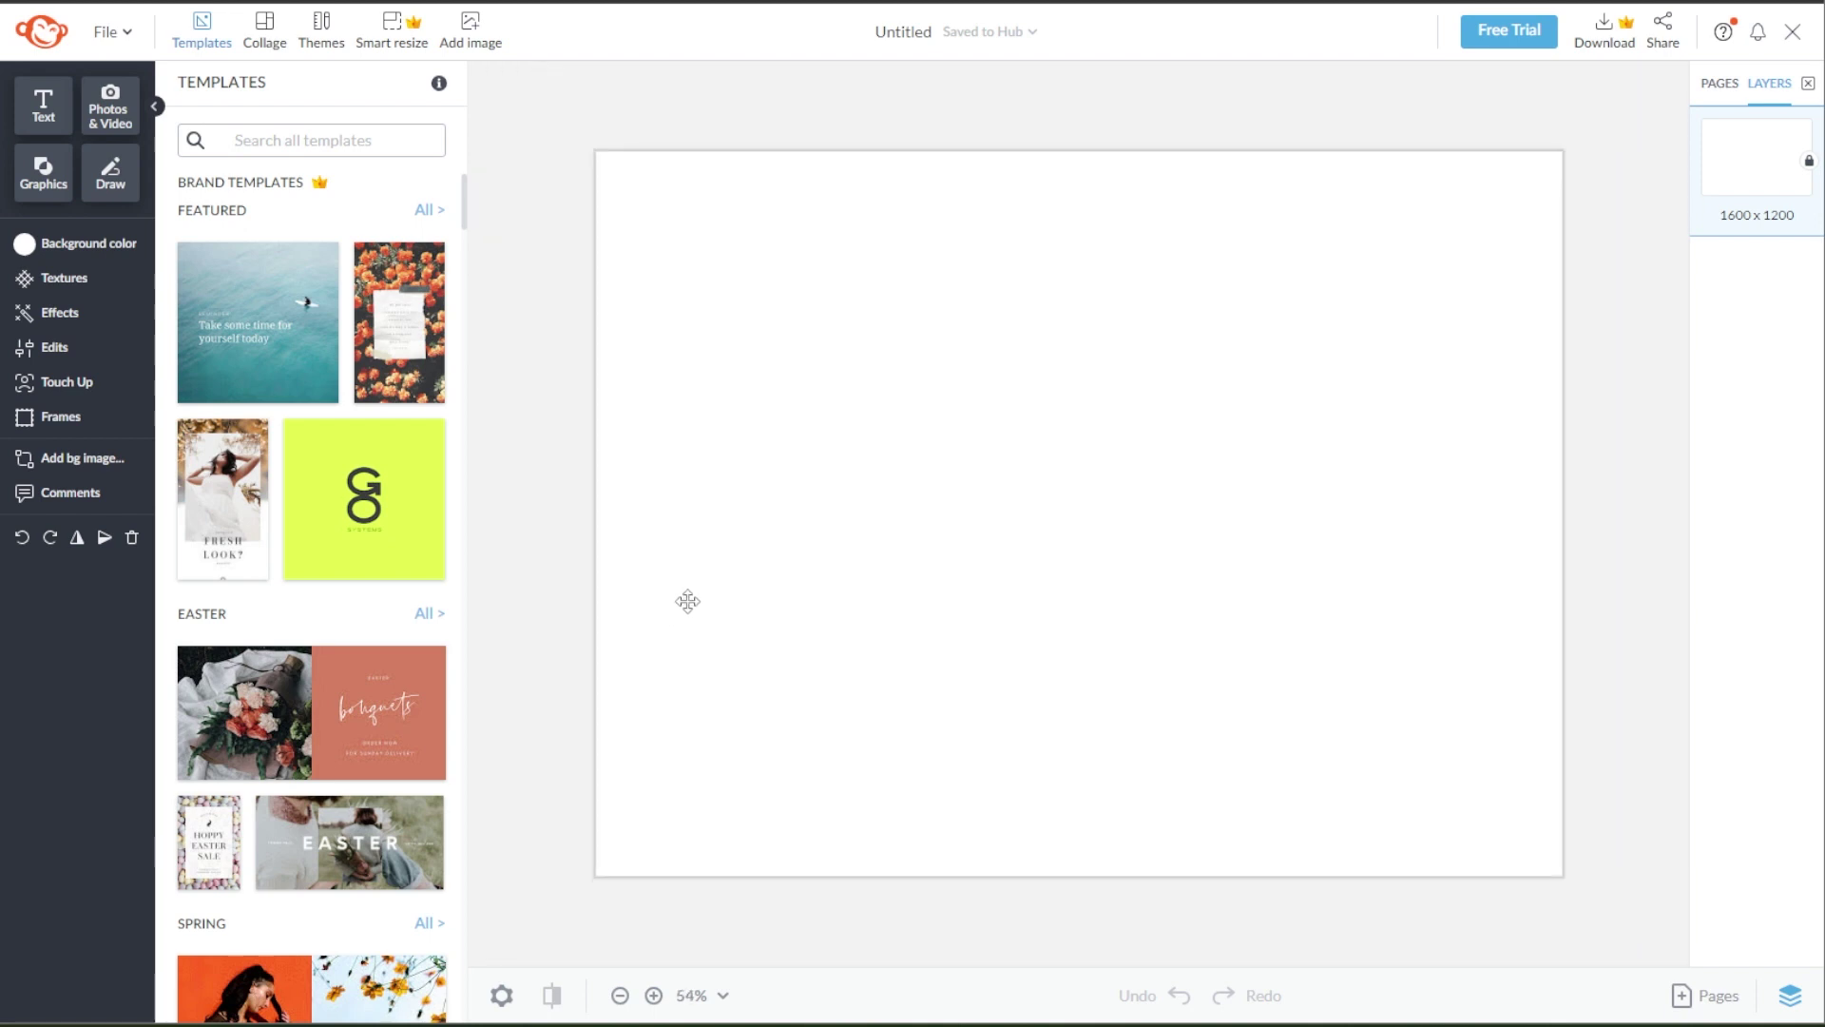
- Search the templates for 'Film Strip' using the 'fil' suggestion
scroll(237, 147, down, 3)
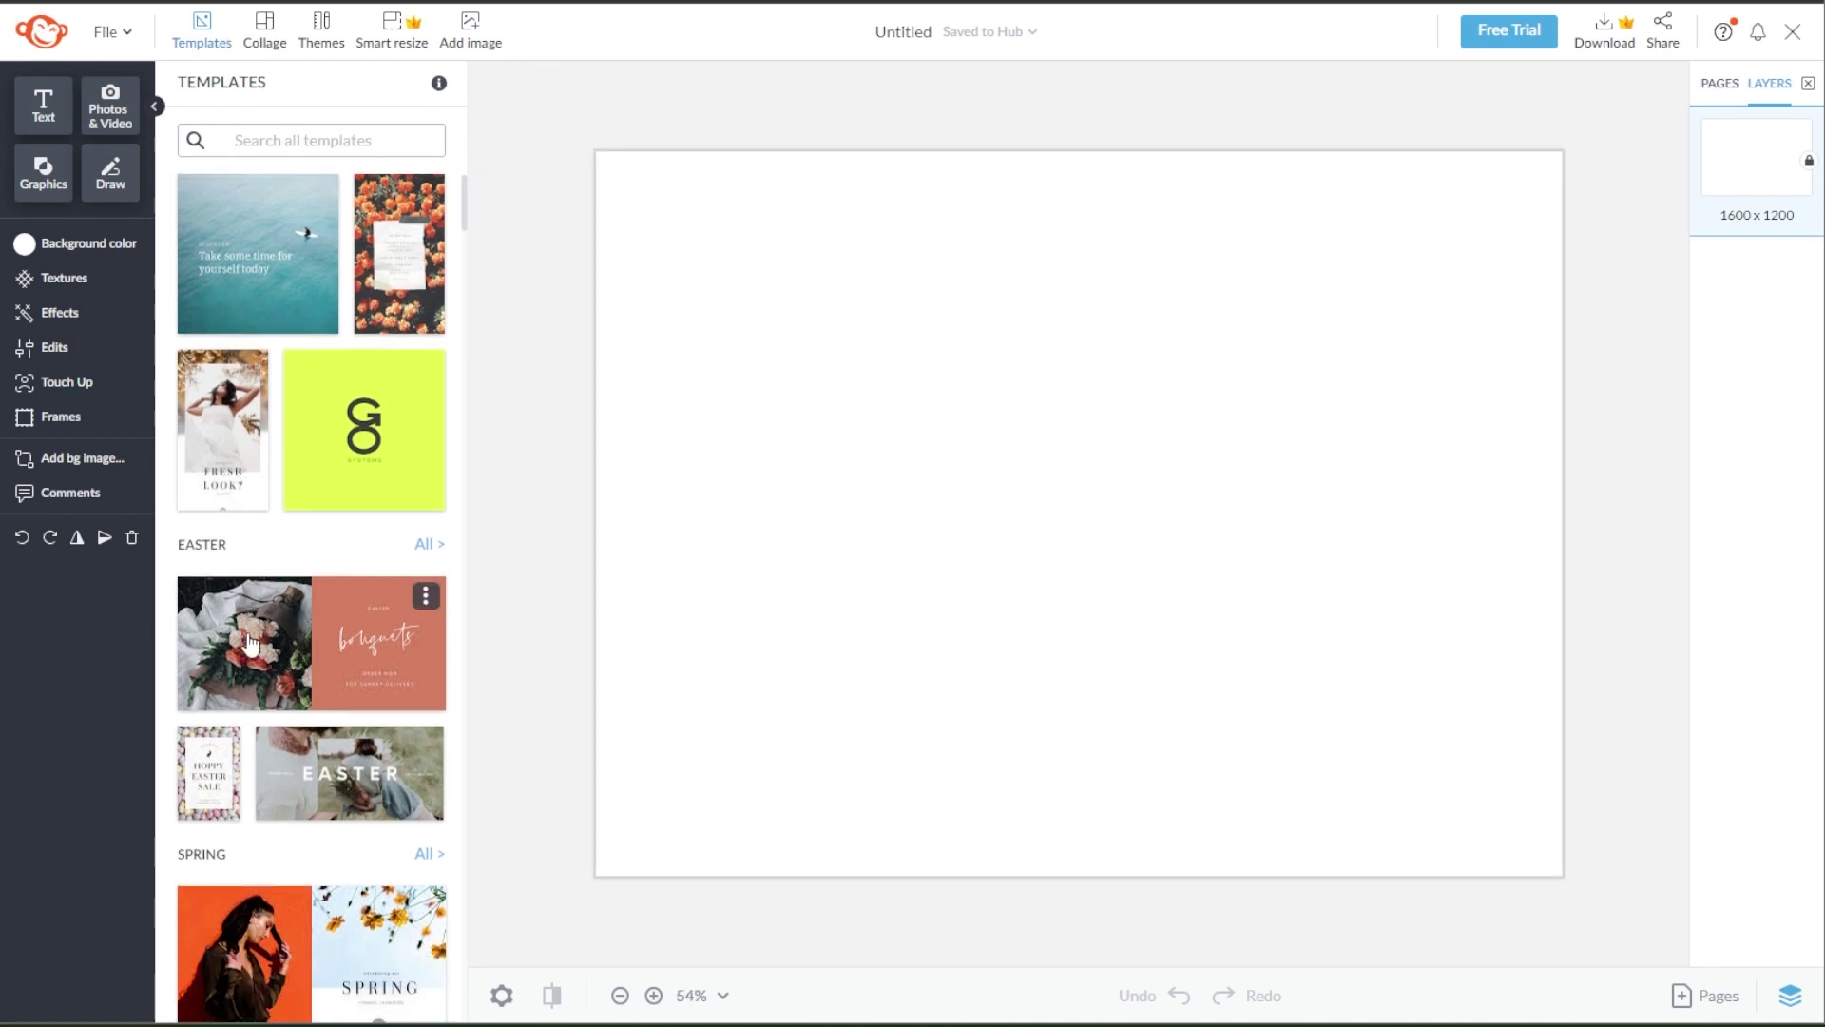
click(309, 142)
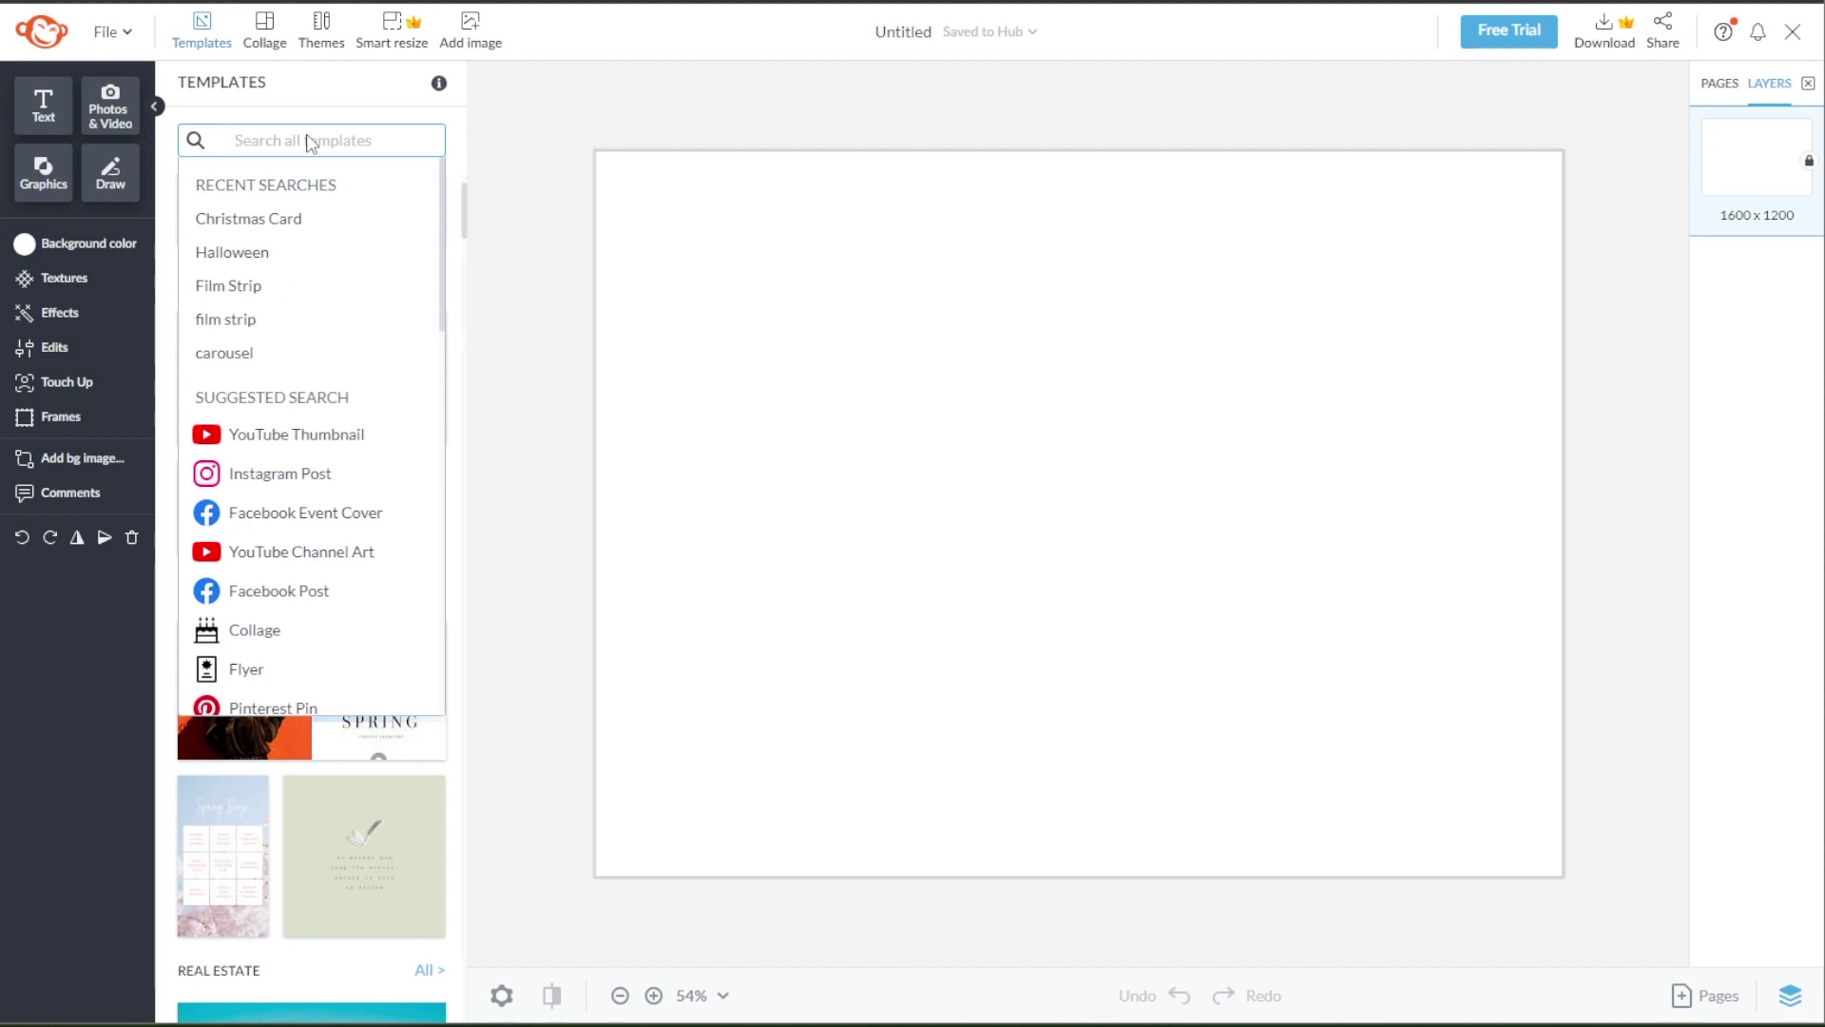
text(film st)
key(Down)
key(Return)
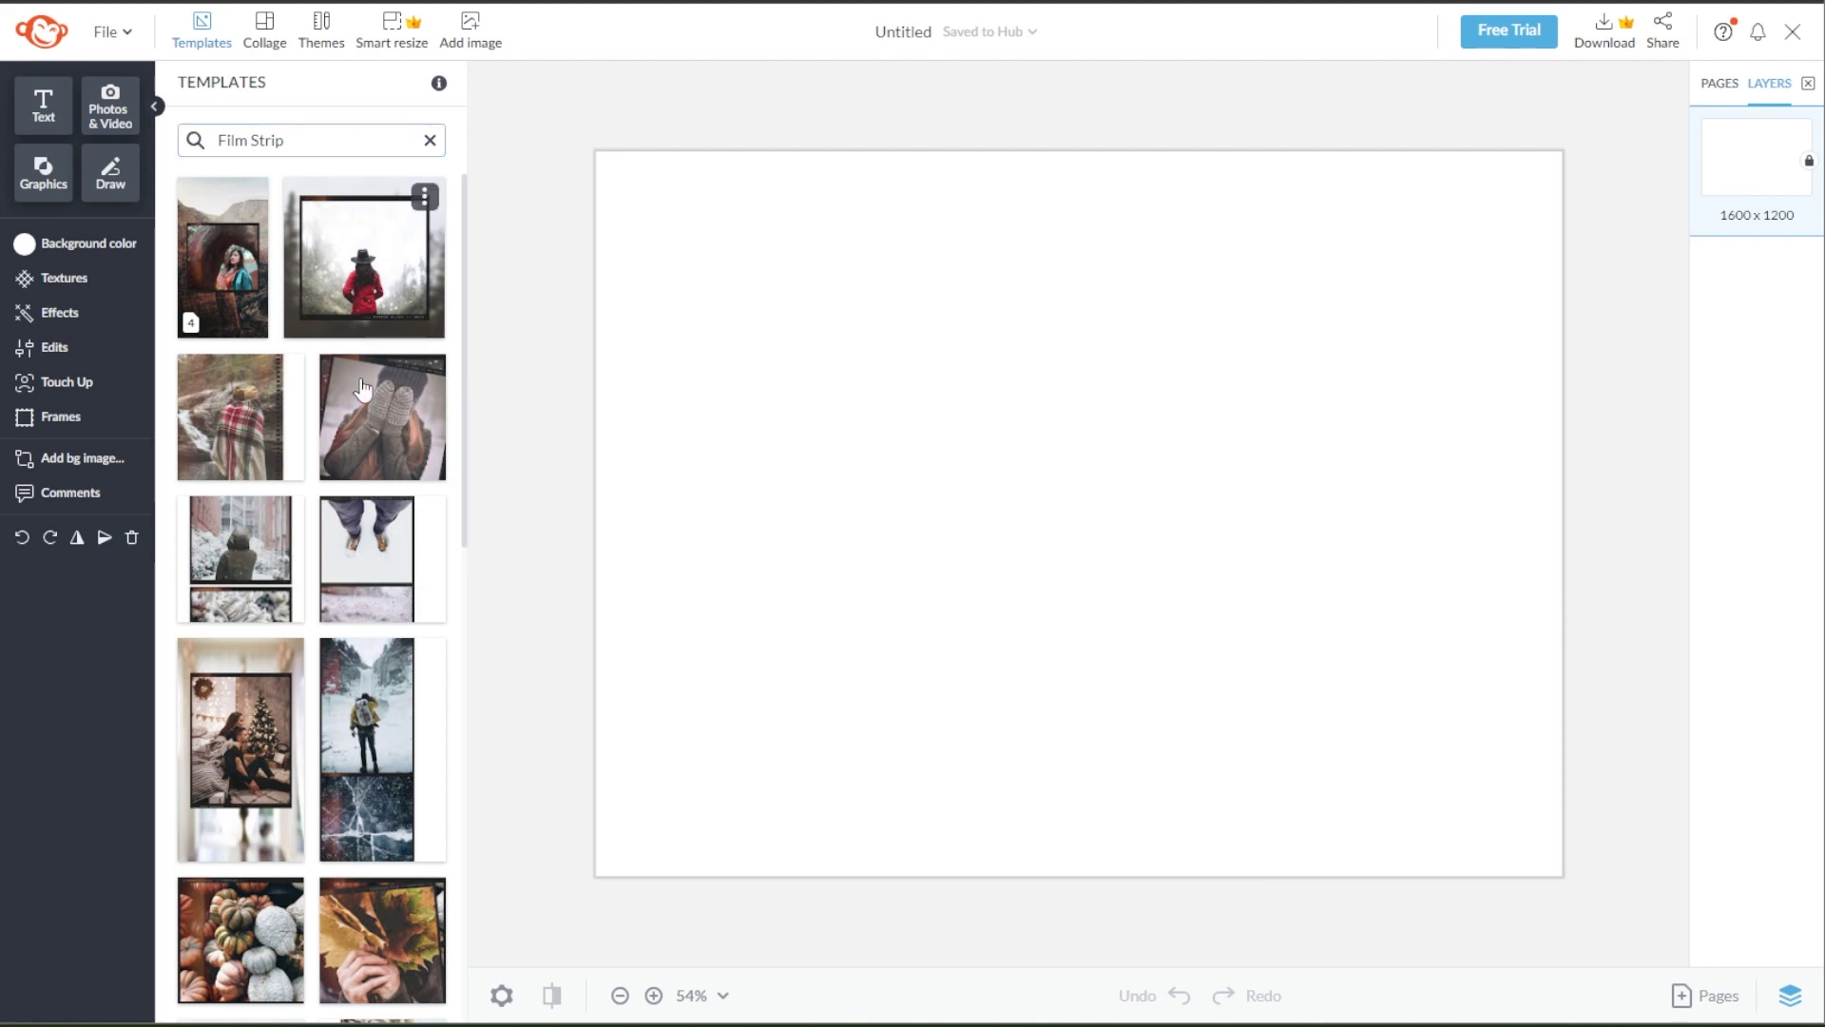
scroll(366, 666, down, 1)
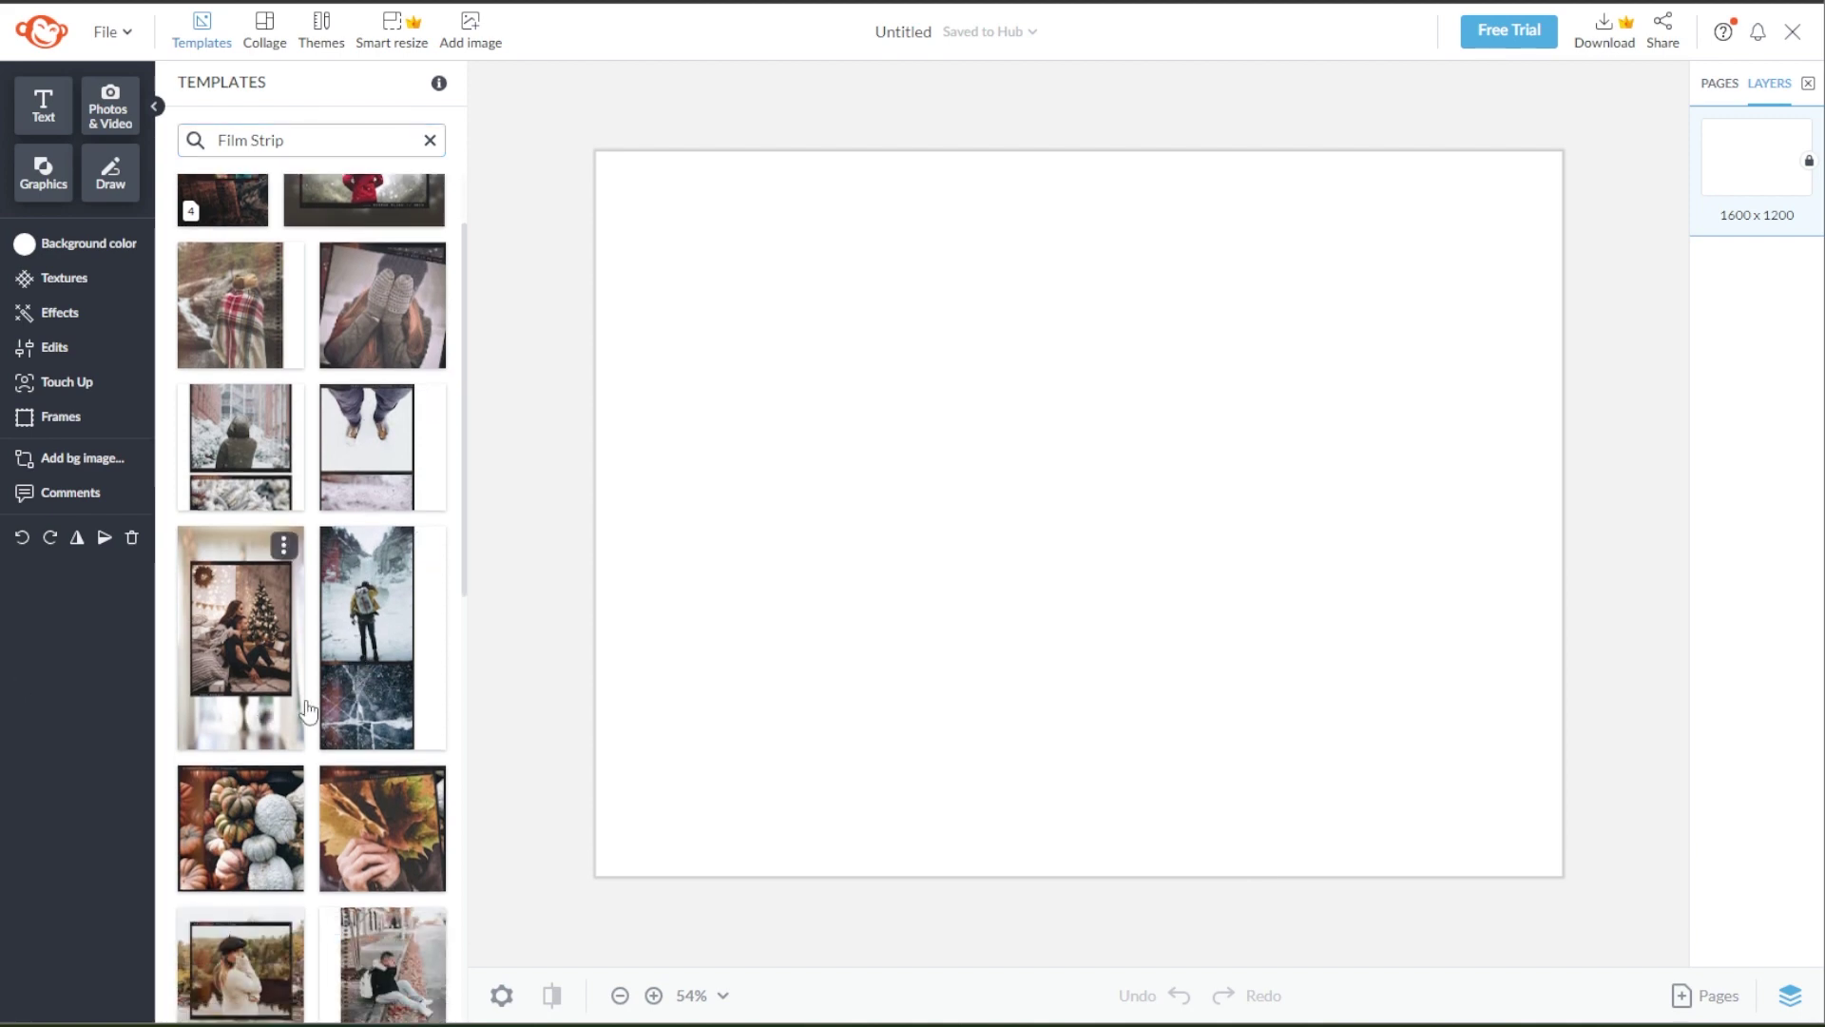
- Load the hiker film-strip template and replace its photo with the dark strip image from the computer
click(390, 677)
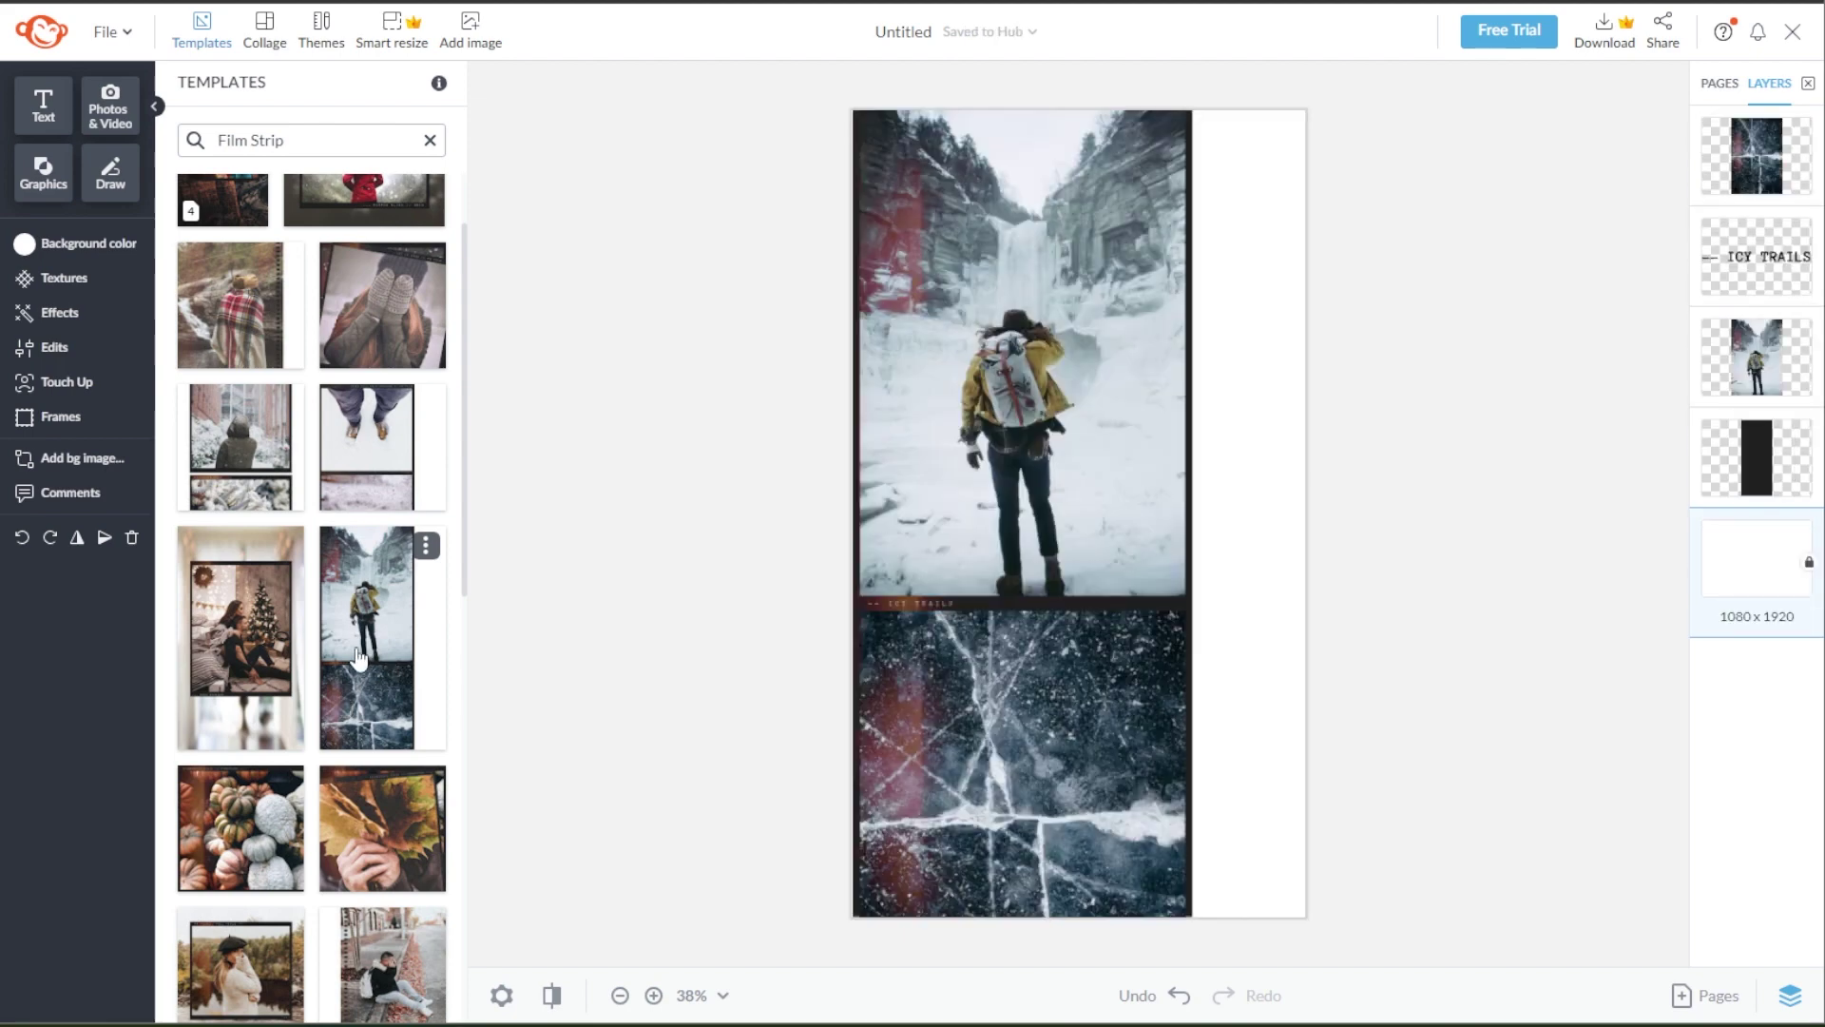
right_click(1058, 435)
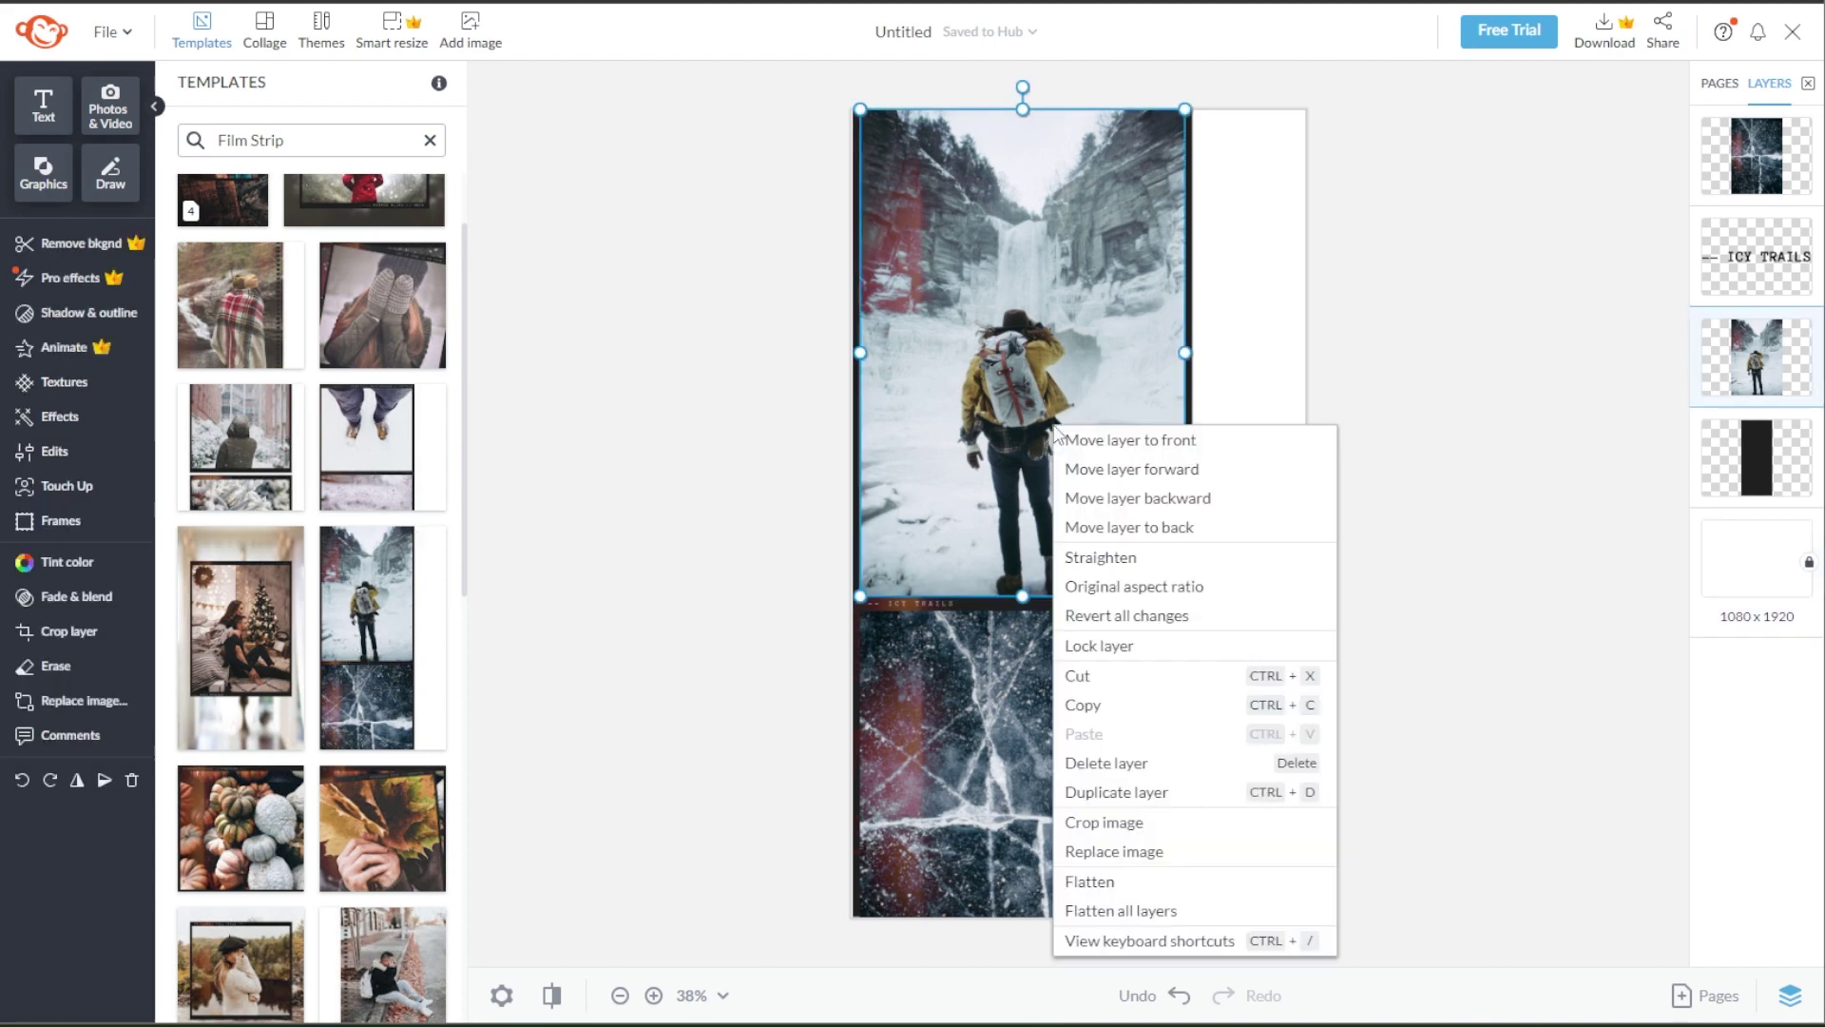
click(1102, 853)
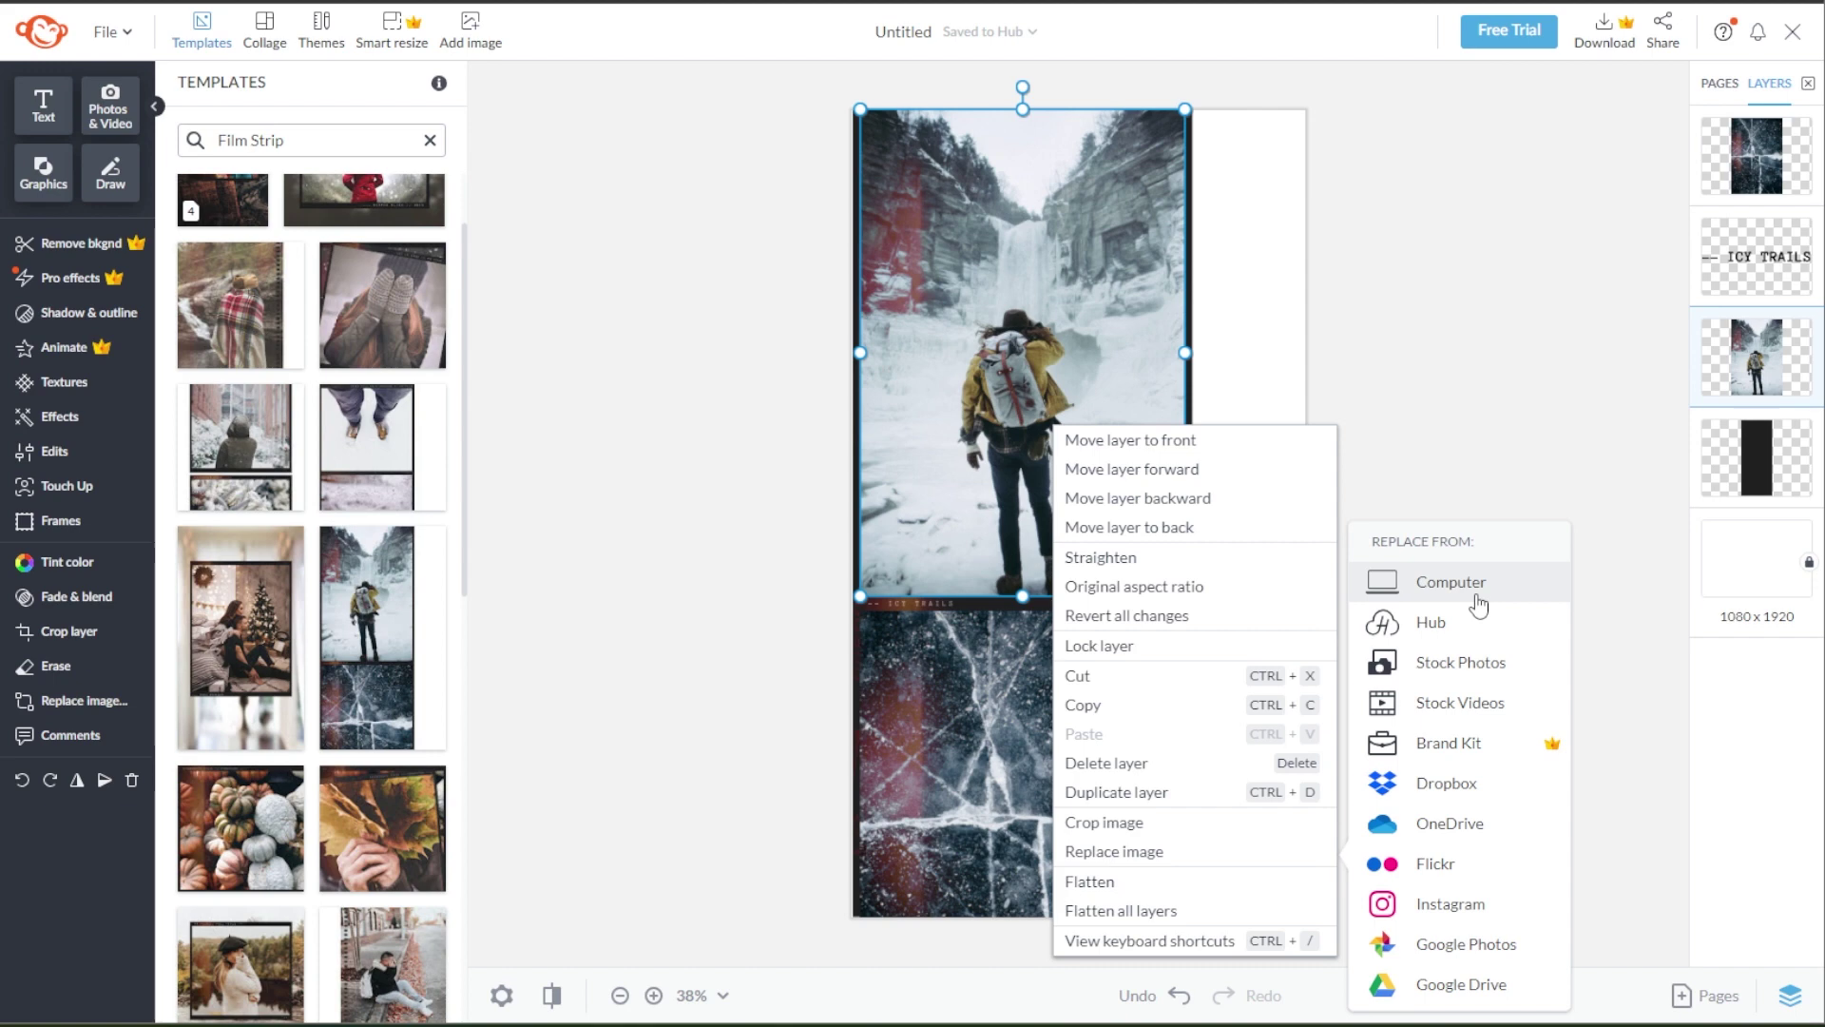
click(1478, 604)
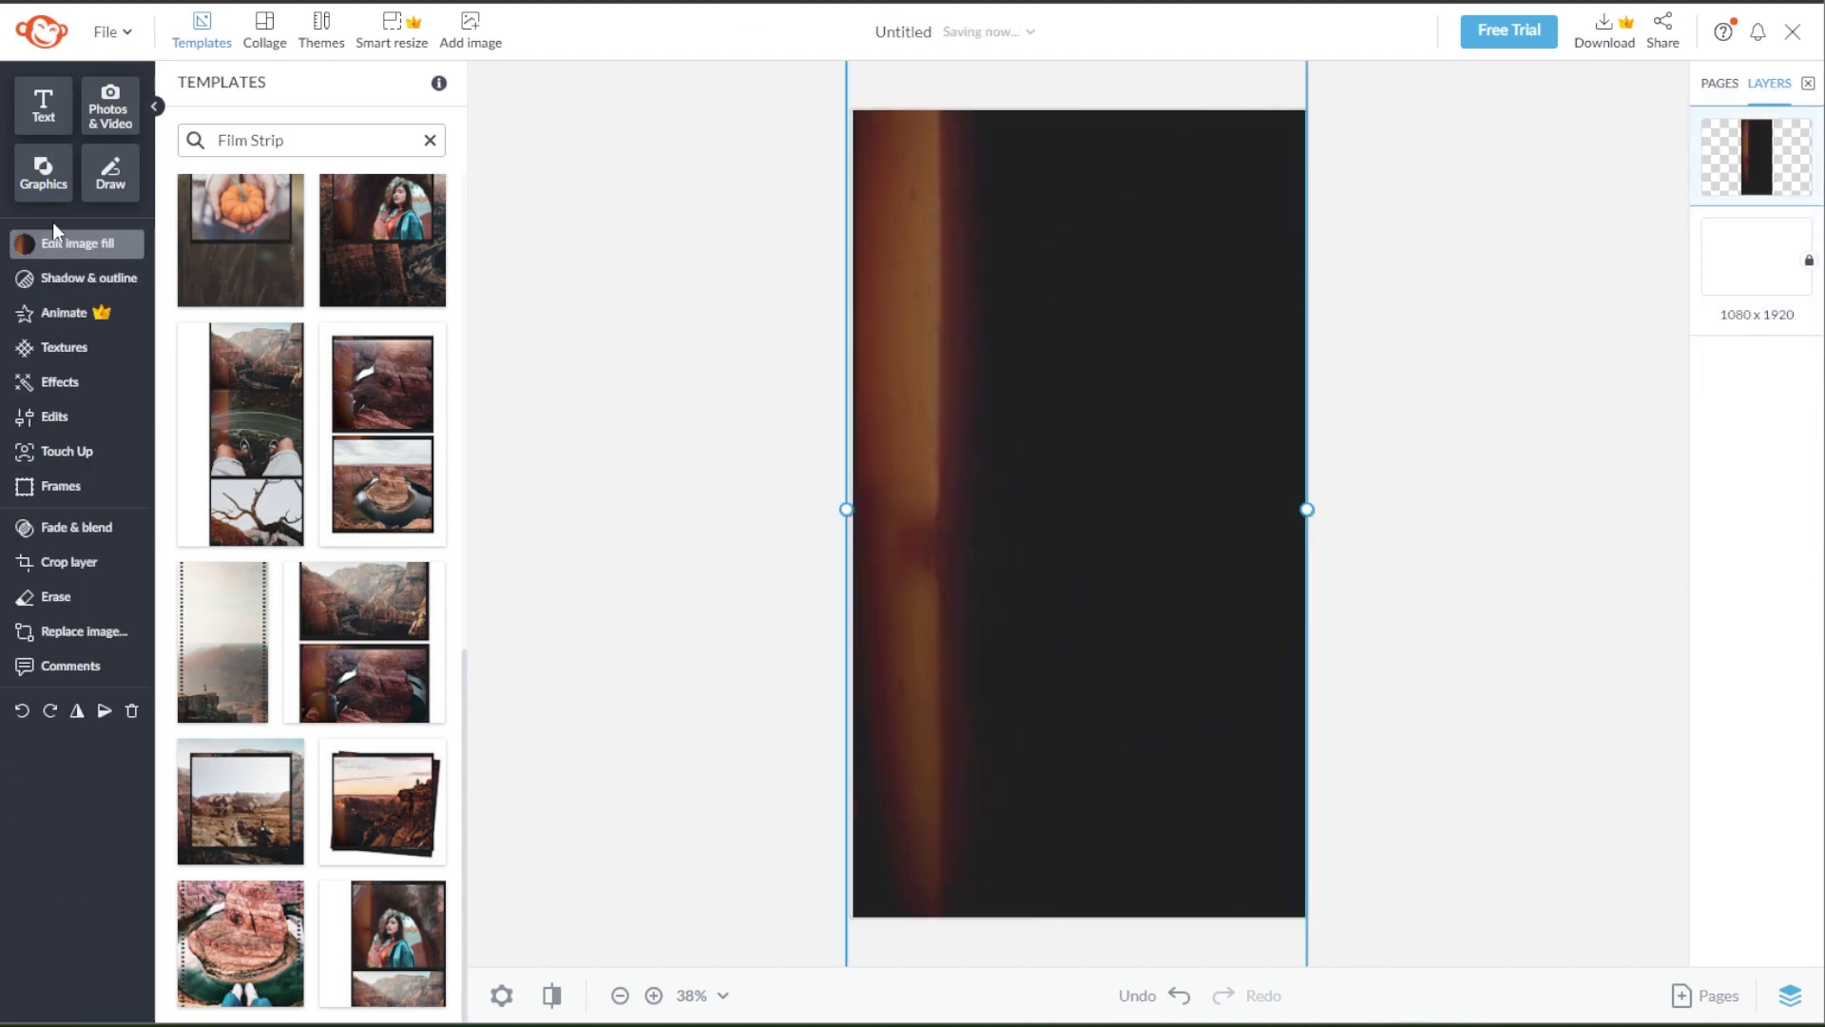
- Add a black basic square, widen it, and stack two duplicates down the strip
click(43, 171)
click(246, 295)
click(220, 252)
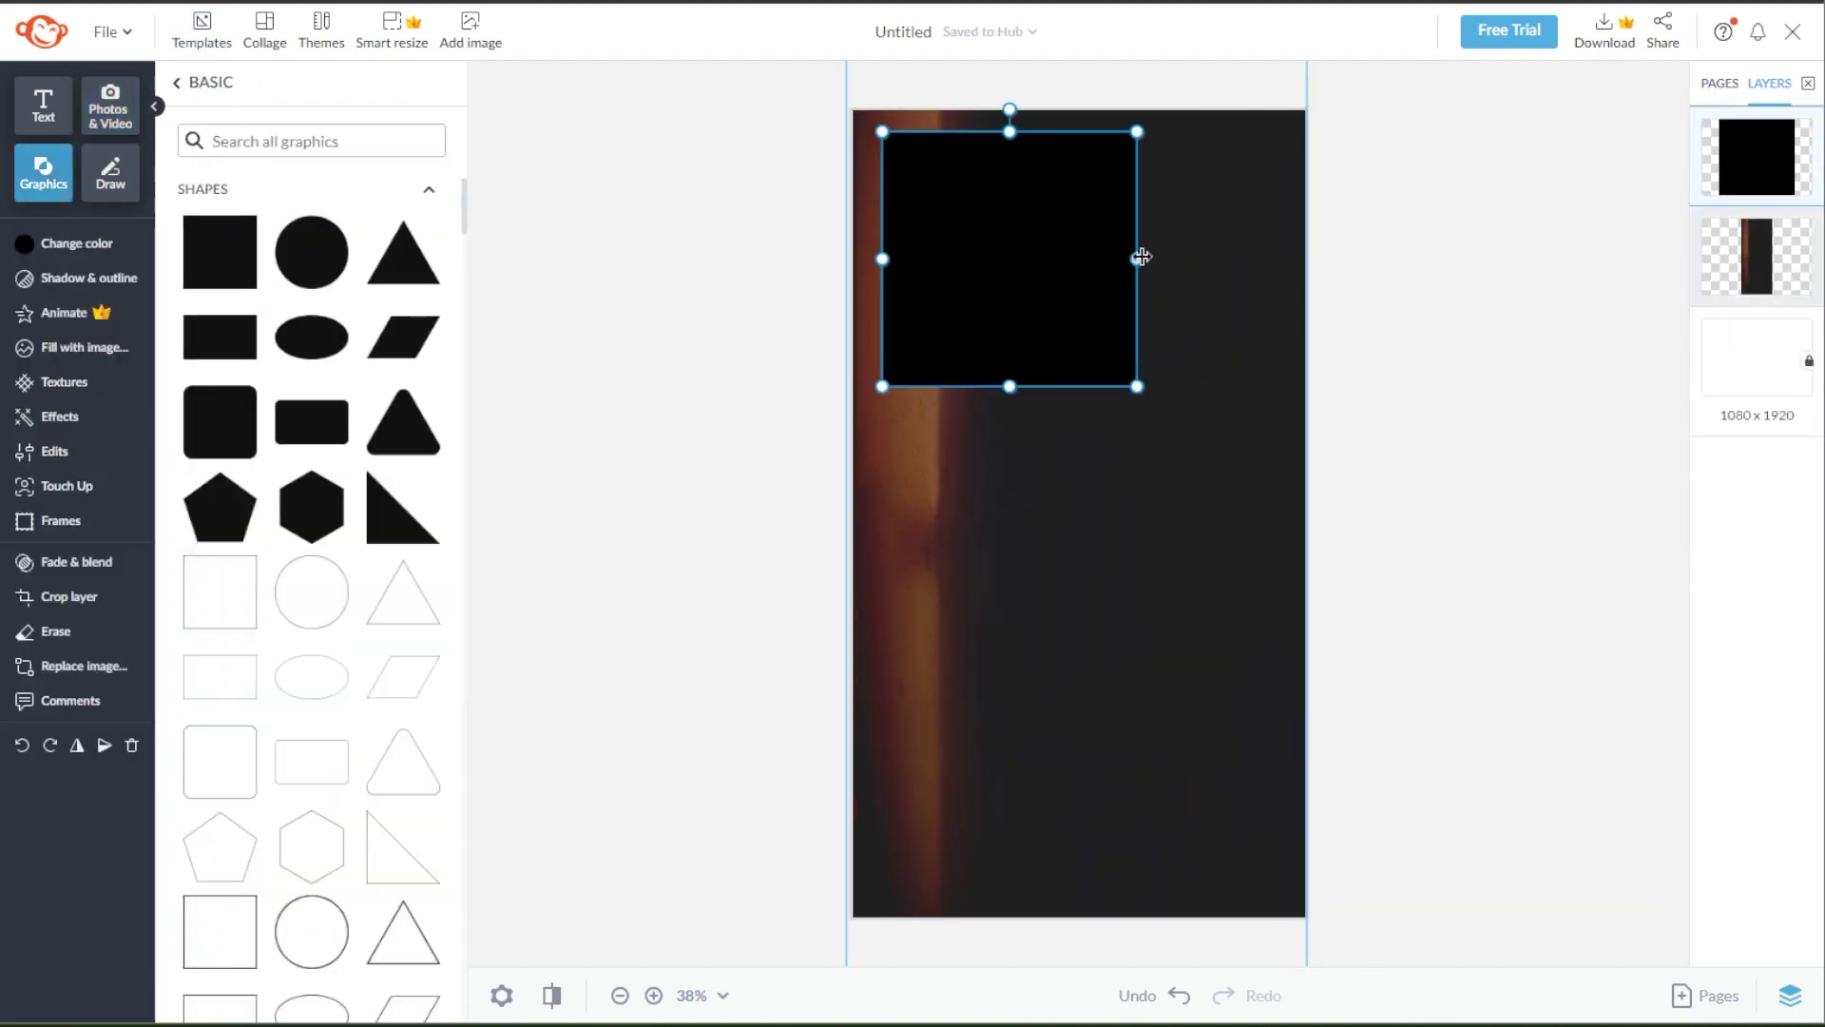
drag(1137, 255, 1276, 254)
key(ctrl+d)
drag(1080, 380, 1080, 564)
key(ctrl+d)
drag(1080, 465, 1097, 771)
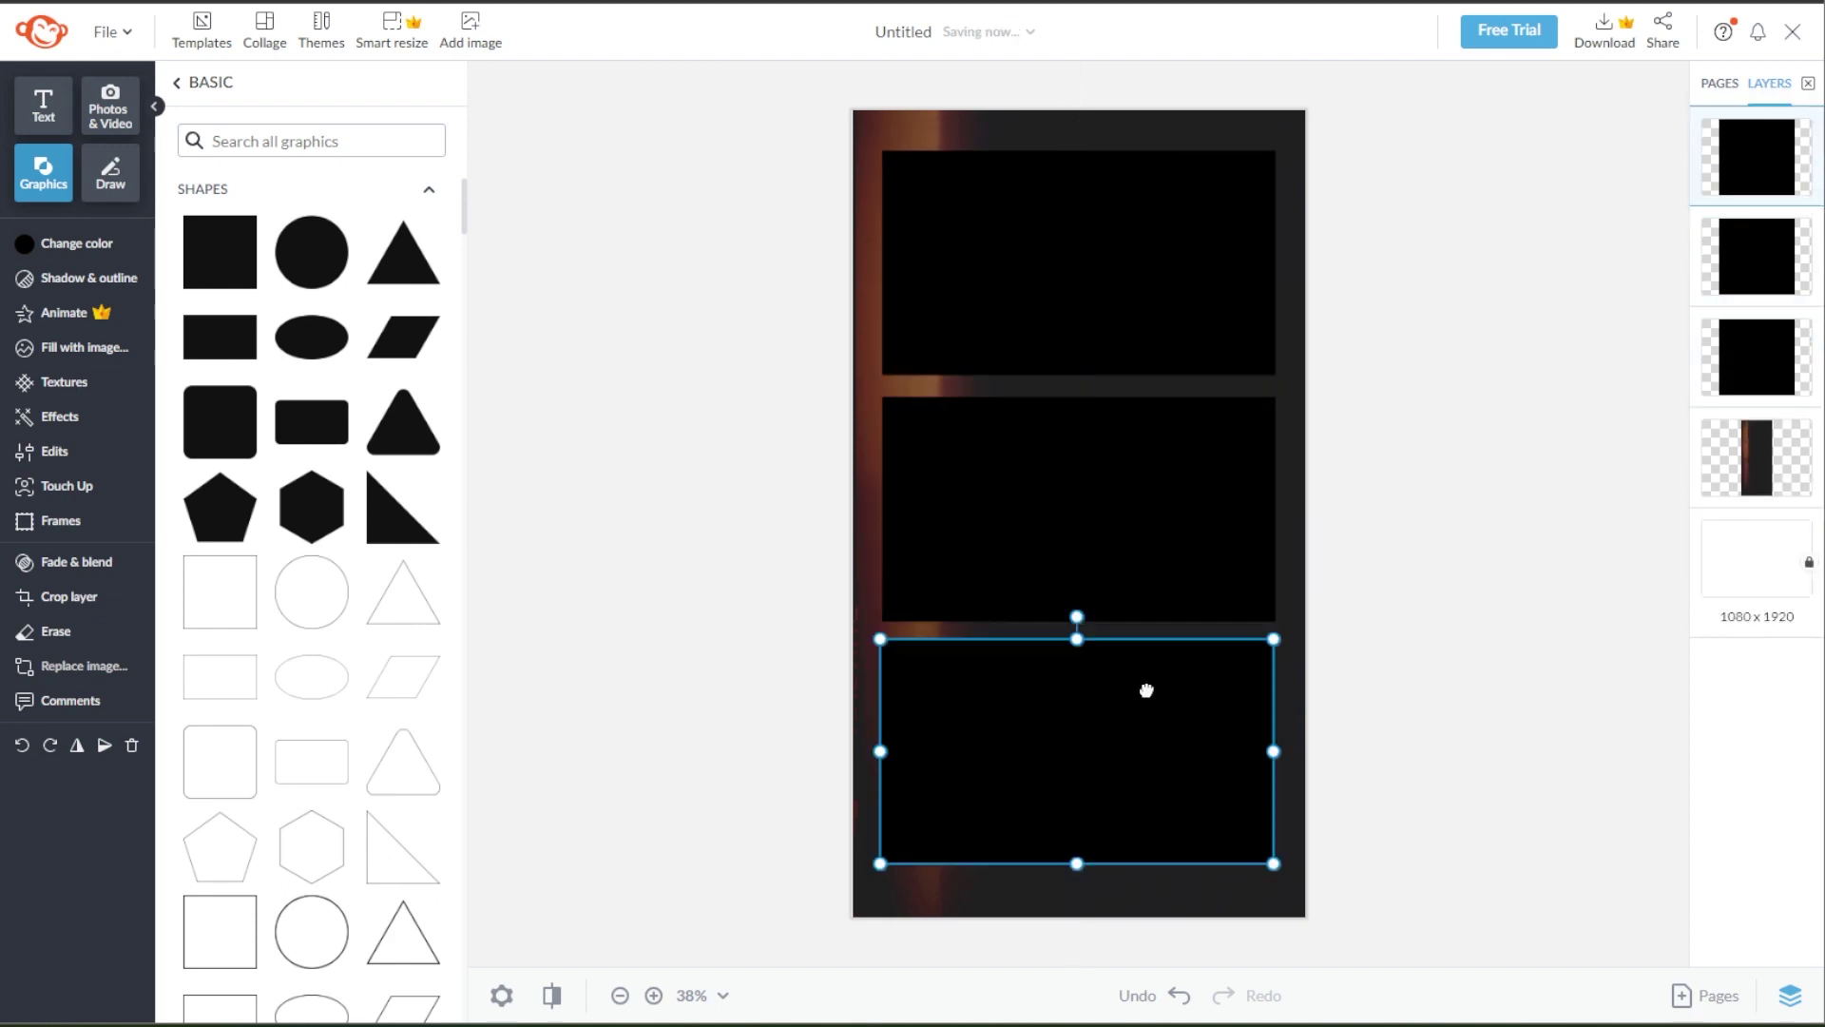
- Replace the top rectangle with an uploaded camera photo from the computer
click(1397, 664)
click(107, 107)
click(310, 142)
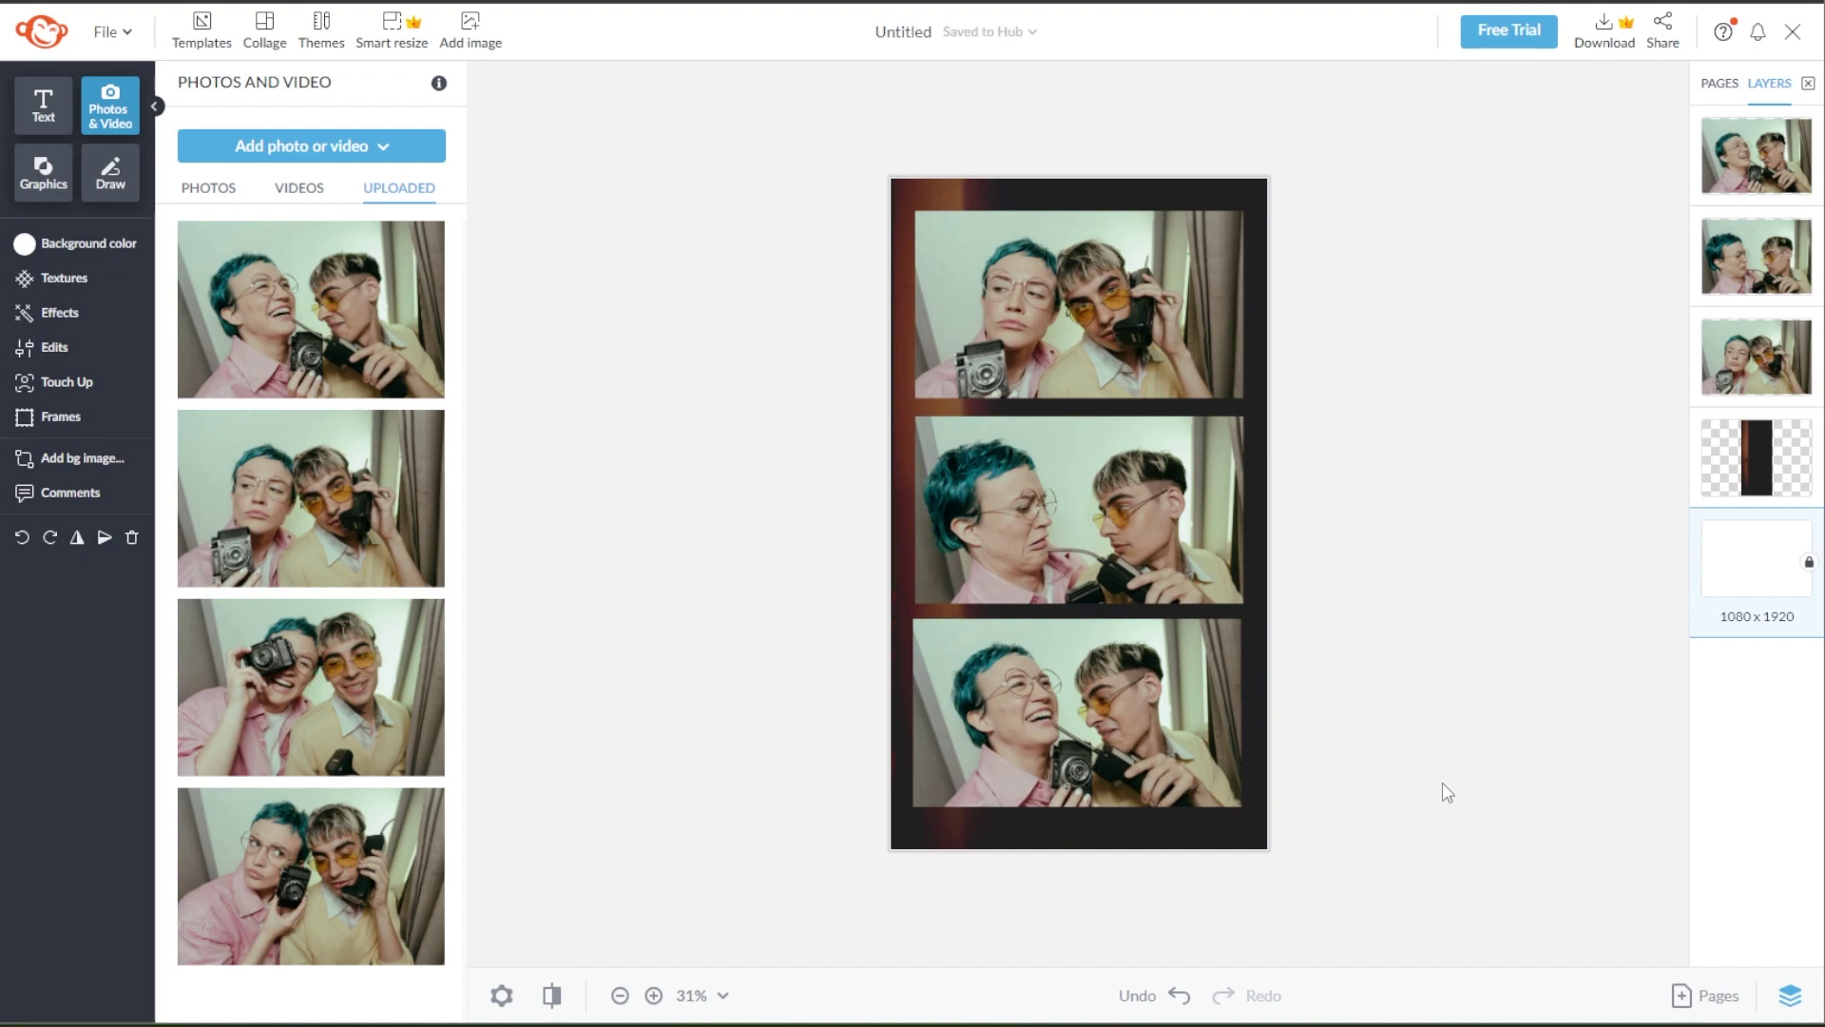
- Add the 07/07/2023 date text in the VT323 font and colour it dark red
text(10707202)
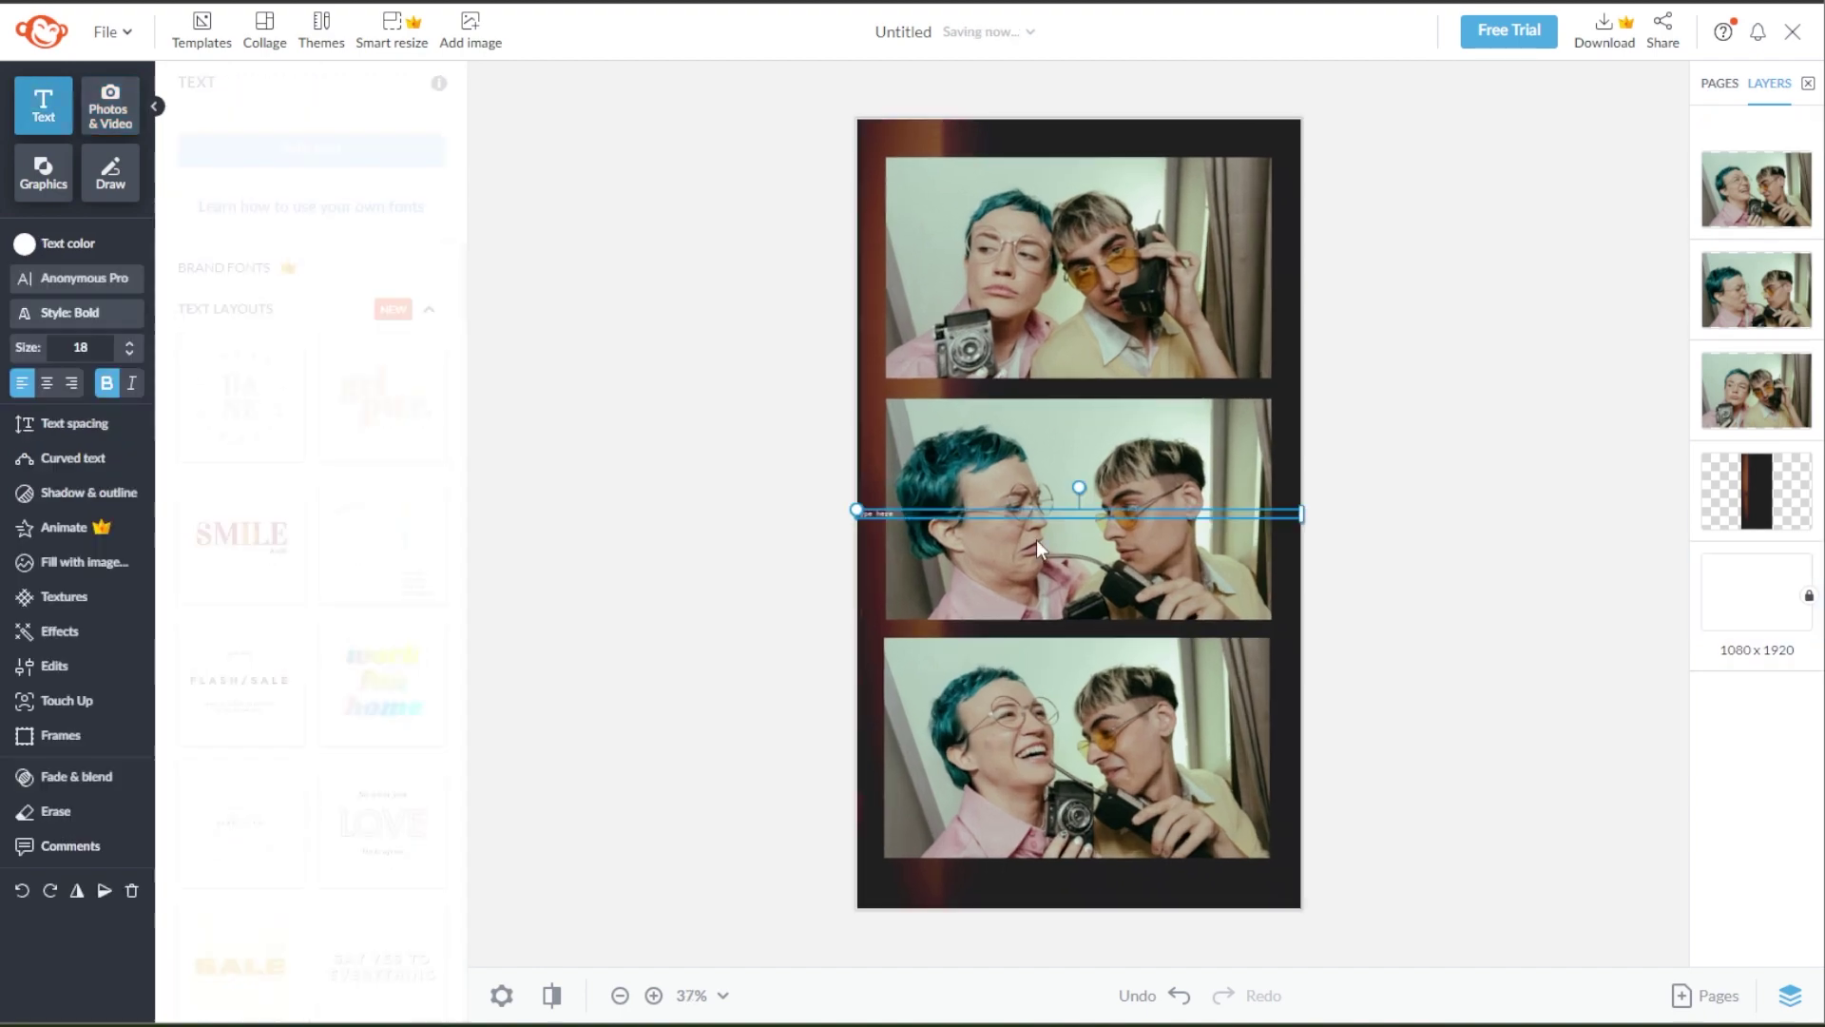
scroll(375, 530, down, 20)
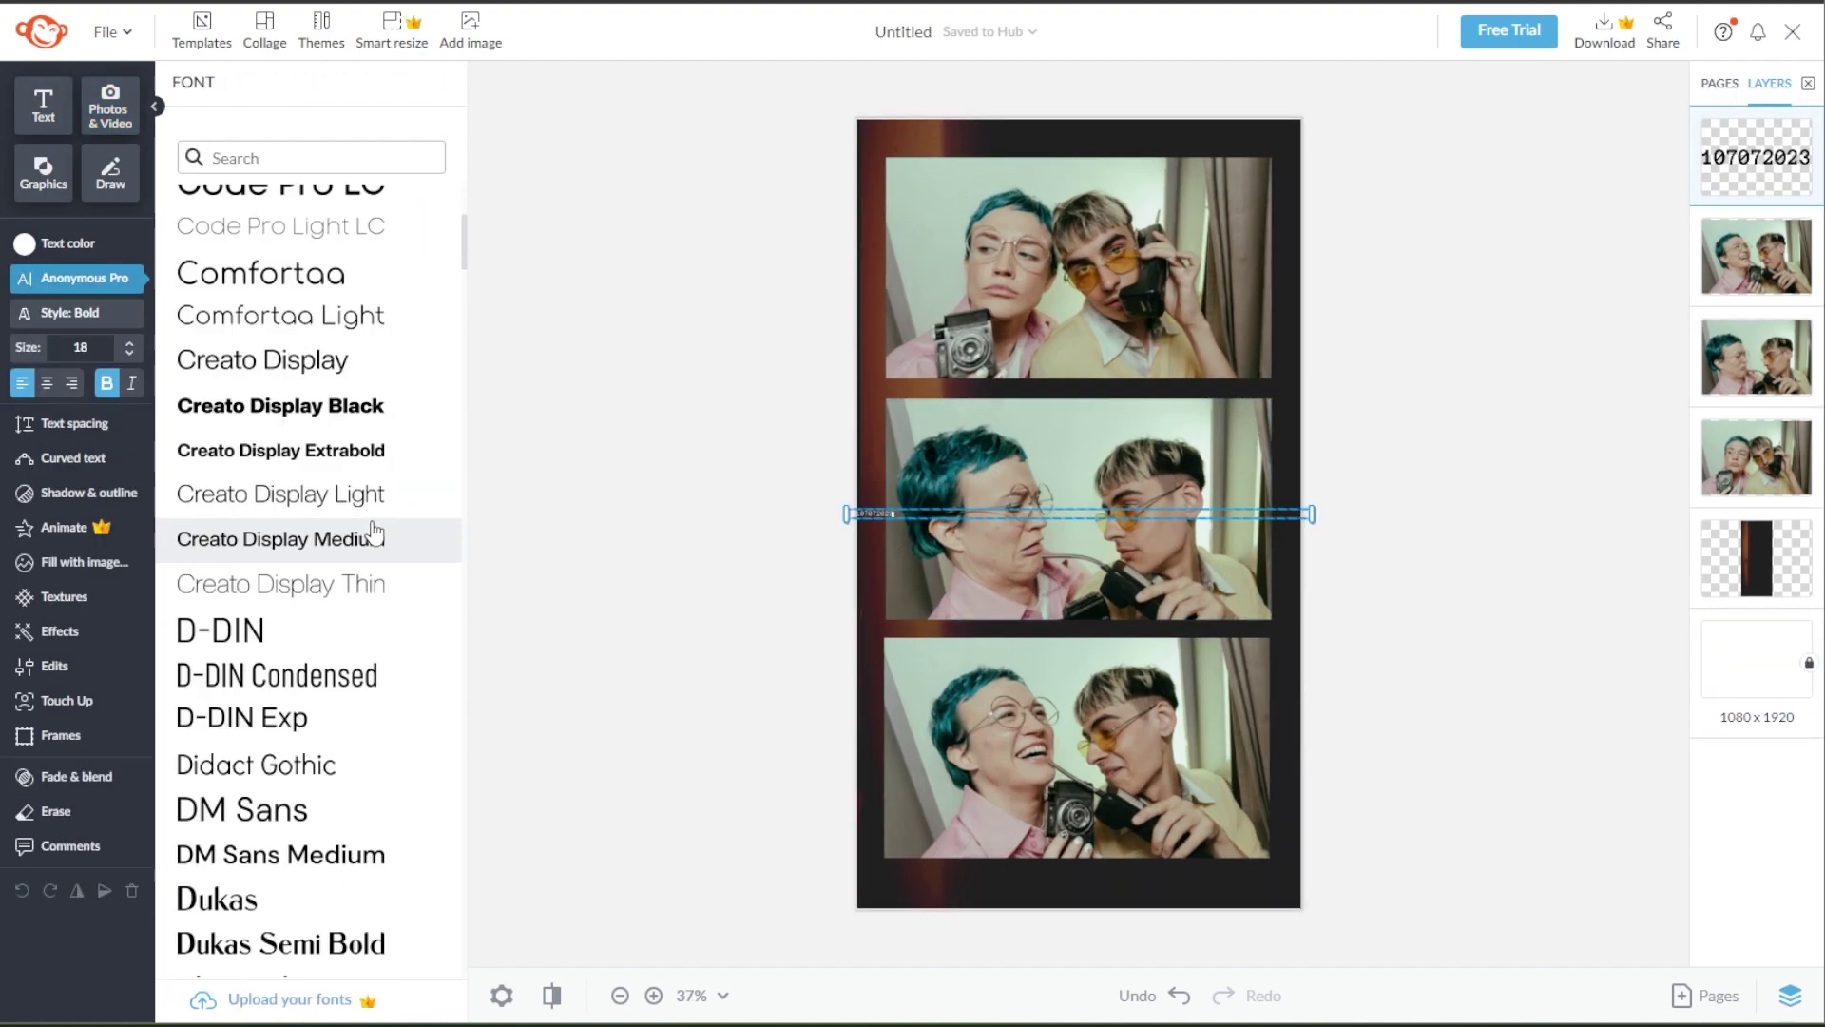
scroll(370, 691, down, 20)
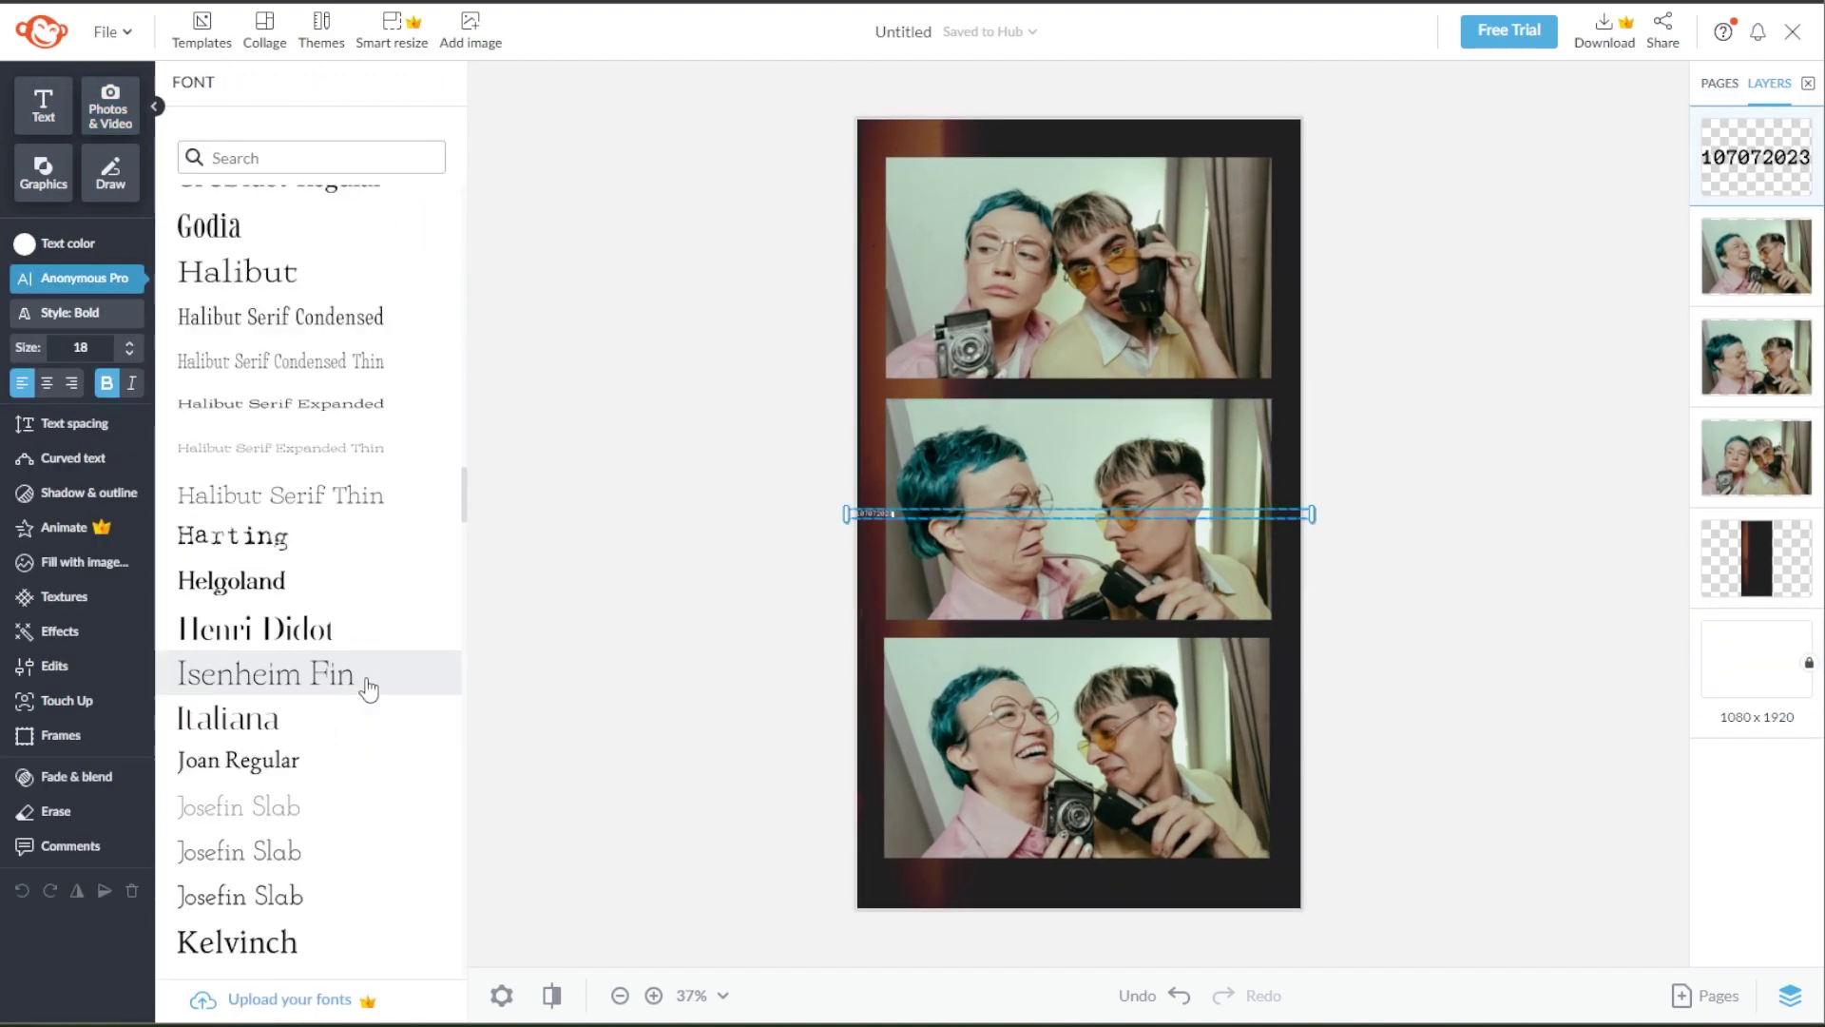
scroll(370, 691, down, 20)
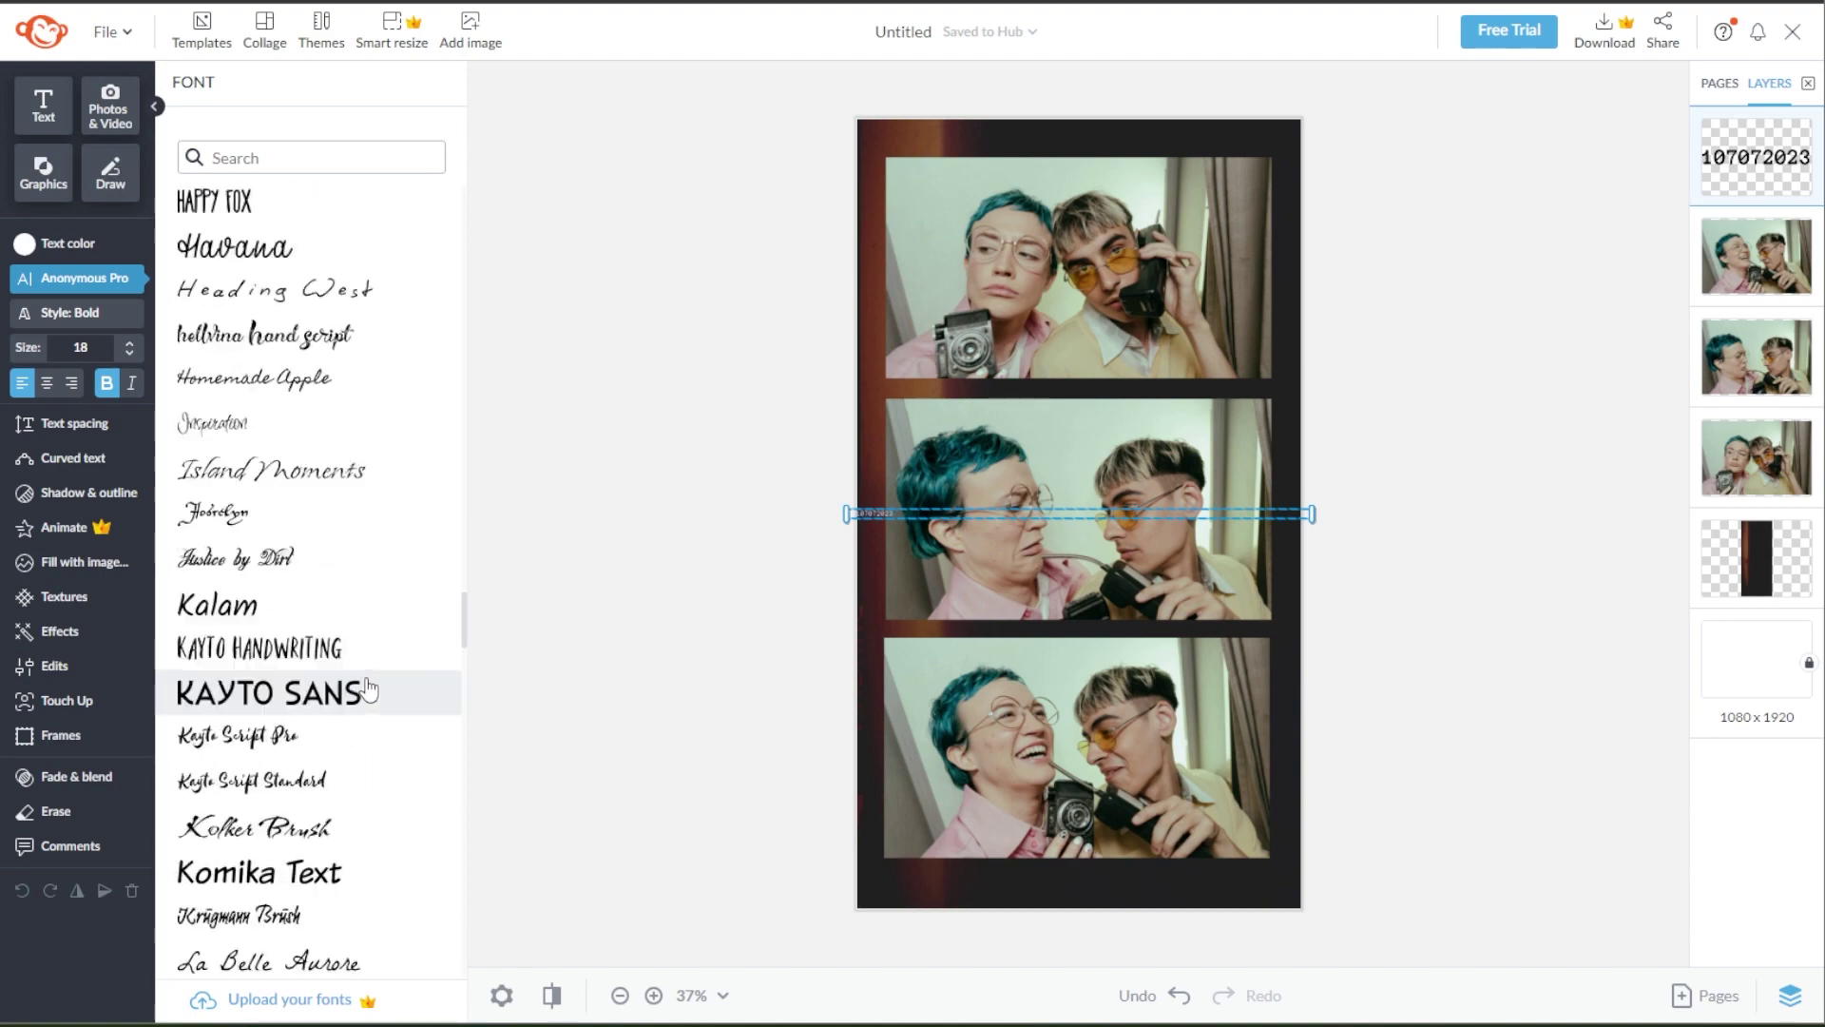
scroll(384, 744, down, 20)
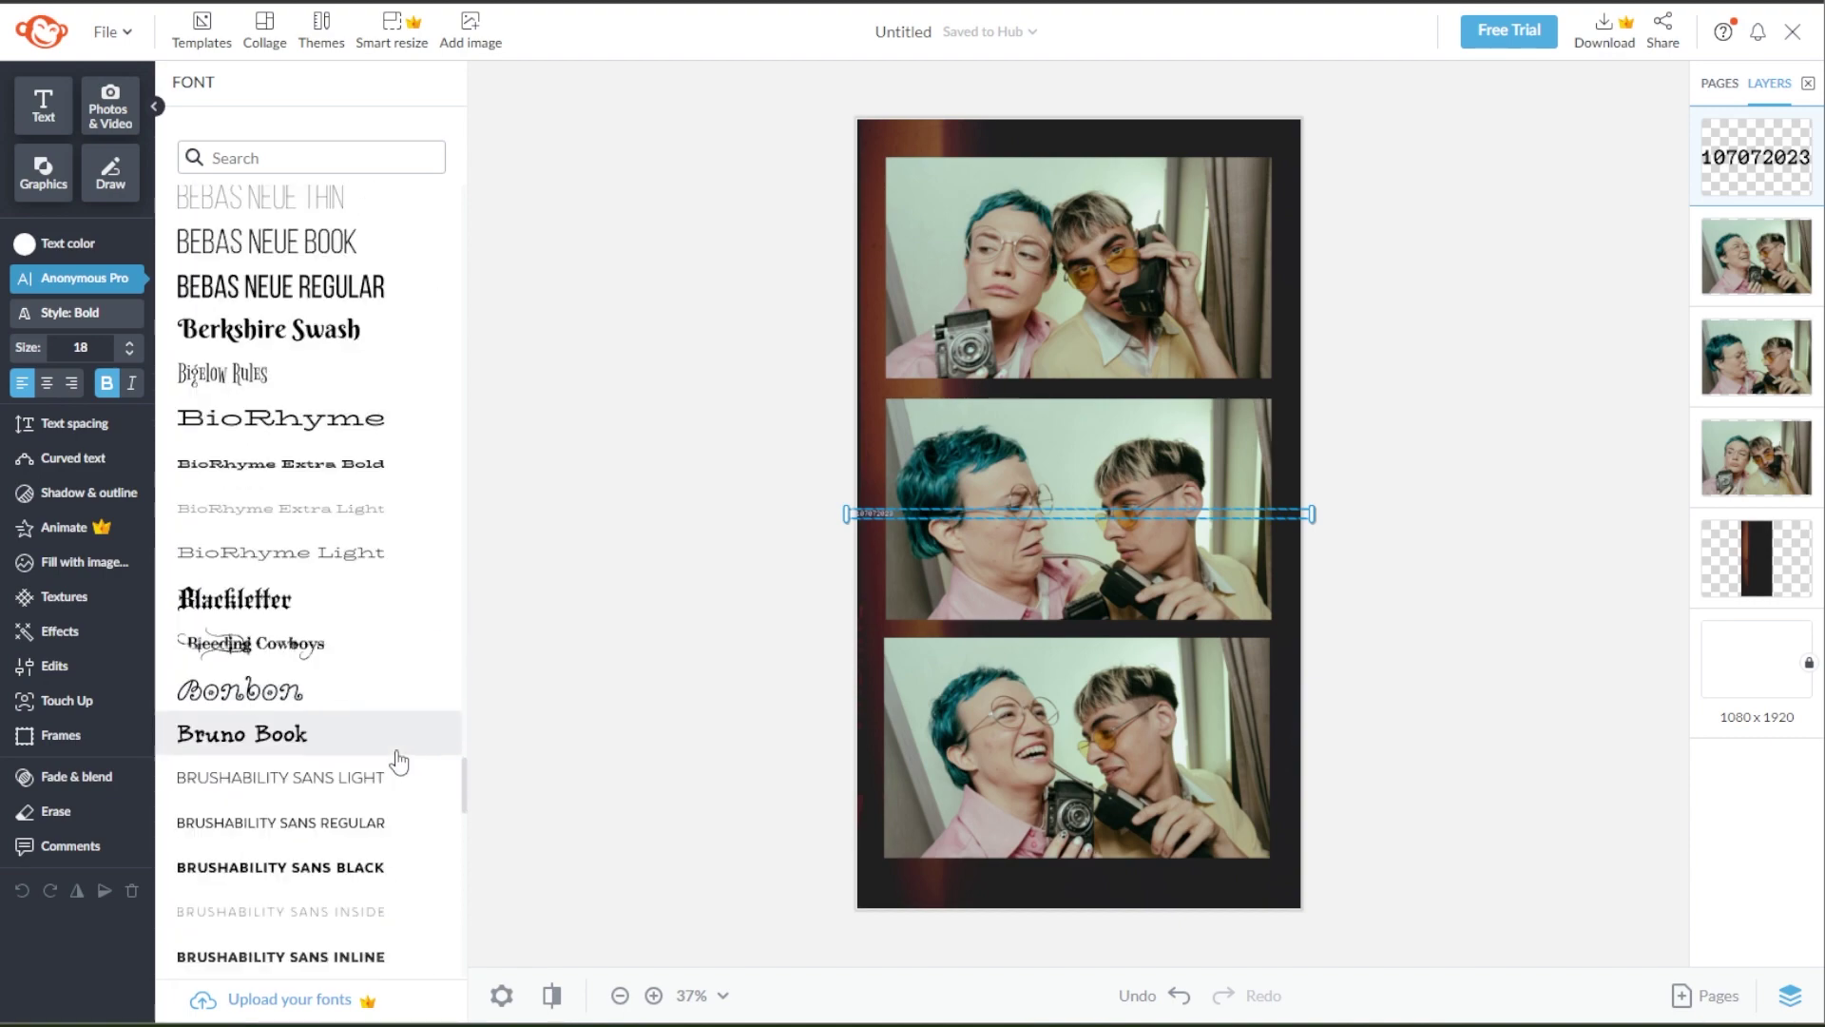
scroll(404, 760, down, 20)
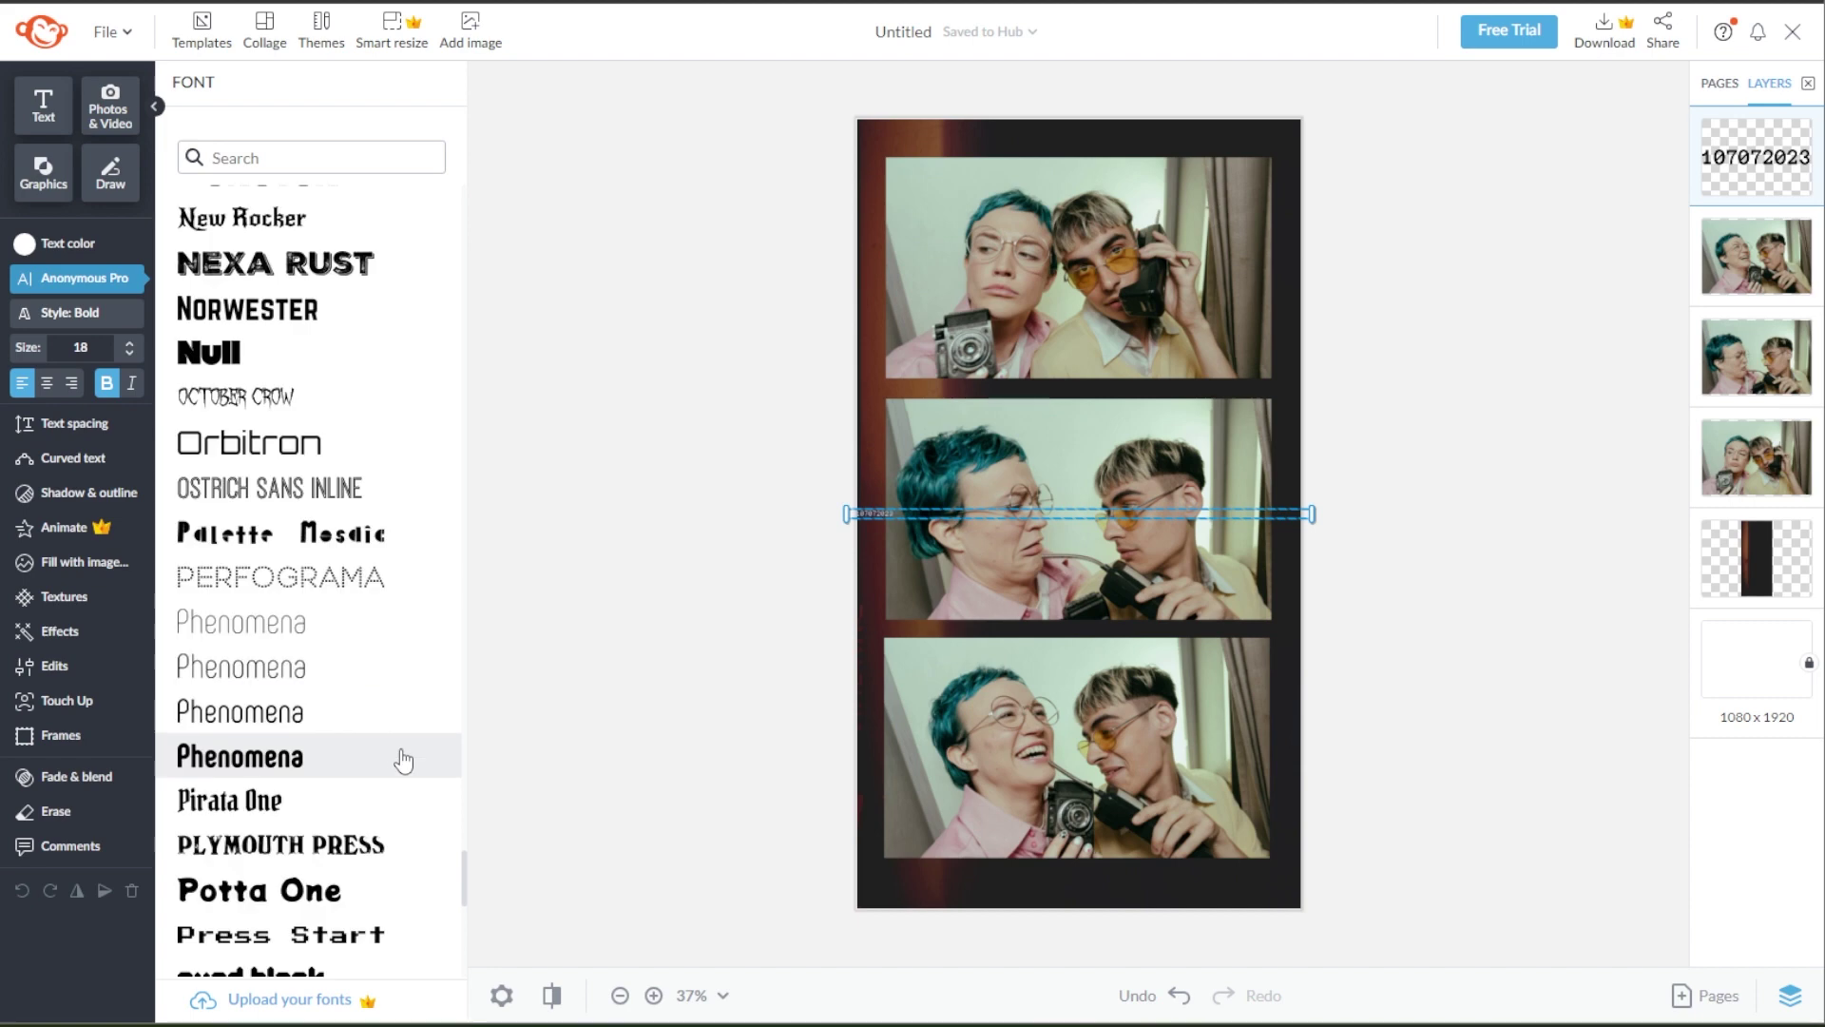
scroll(403, 761, down, 10)
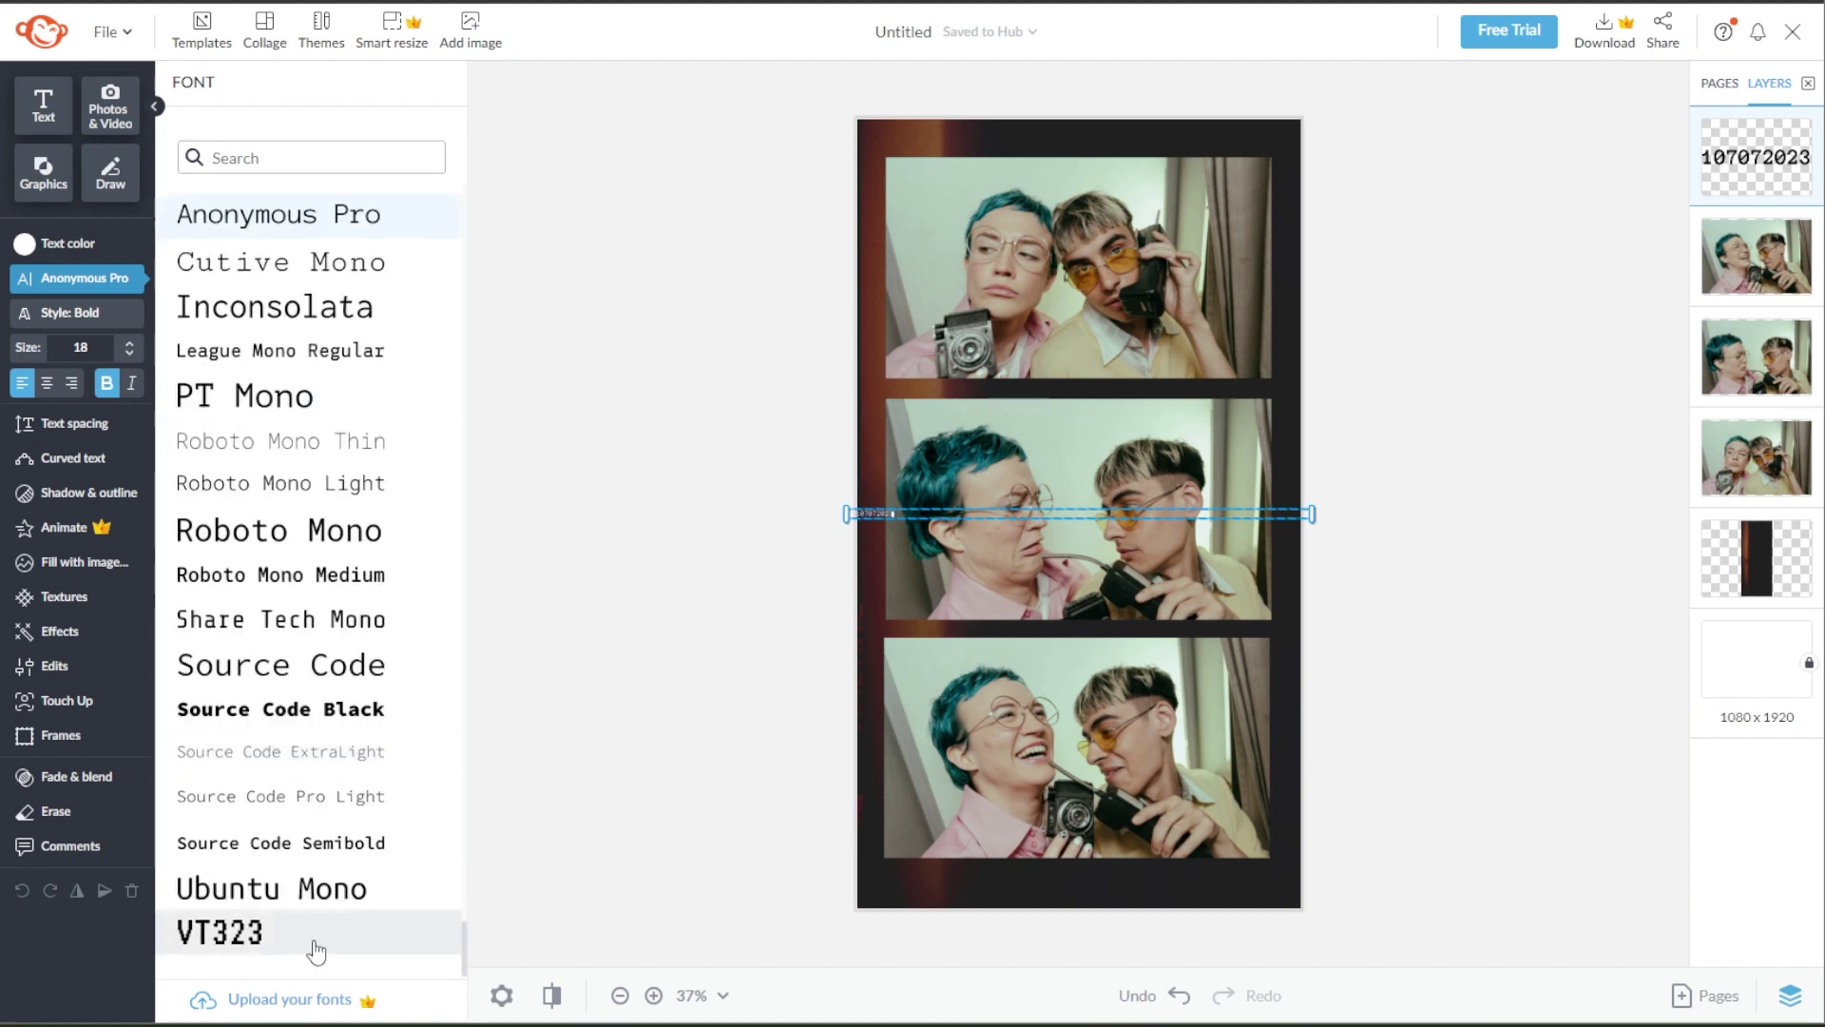
click(310, 936)
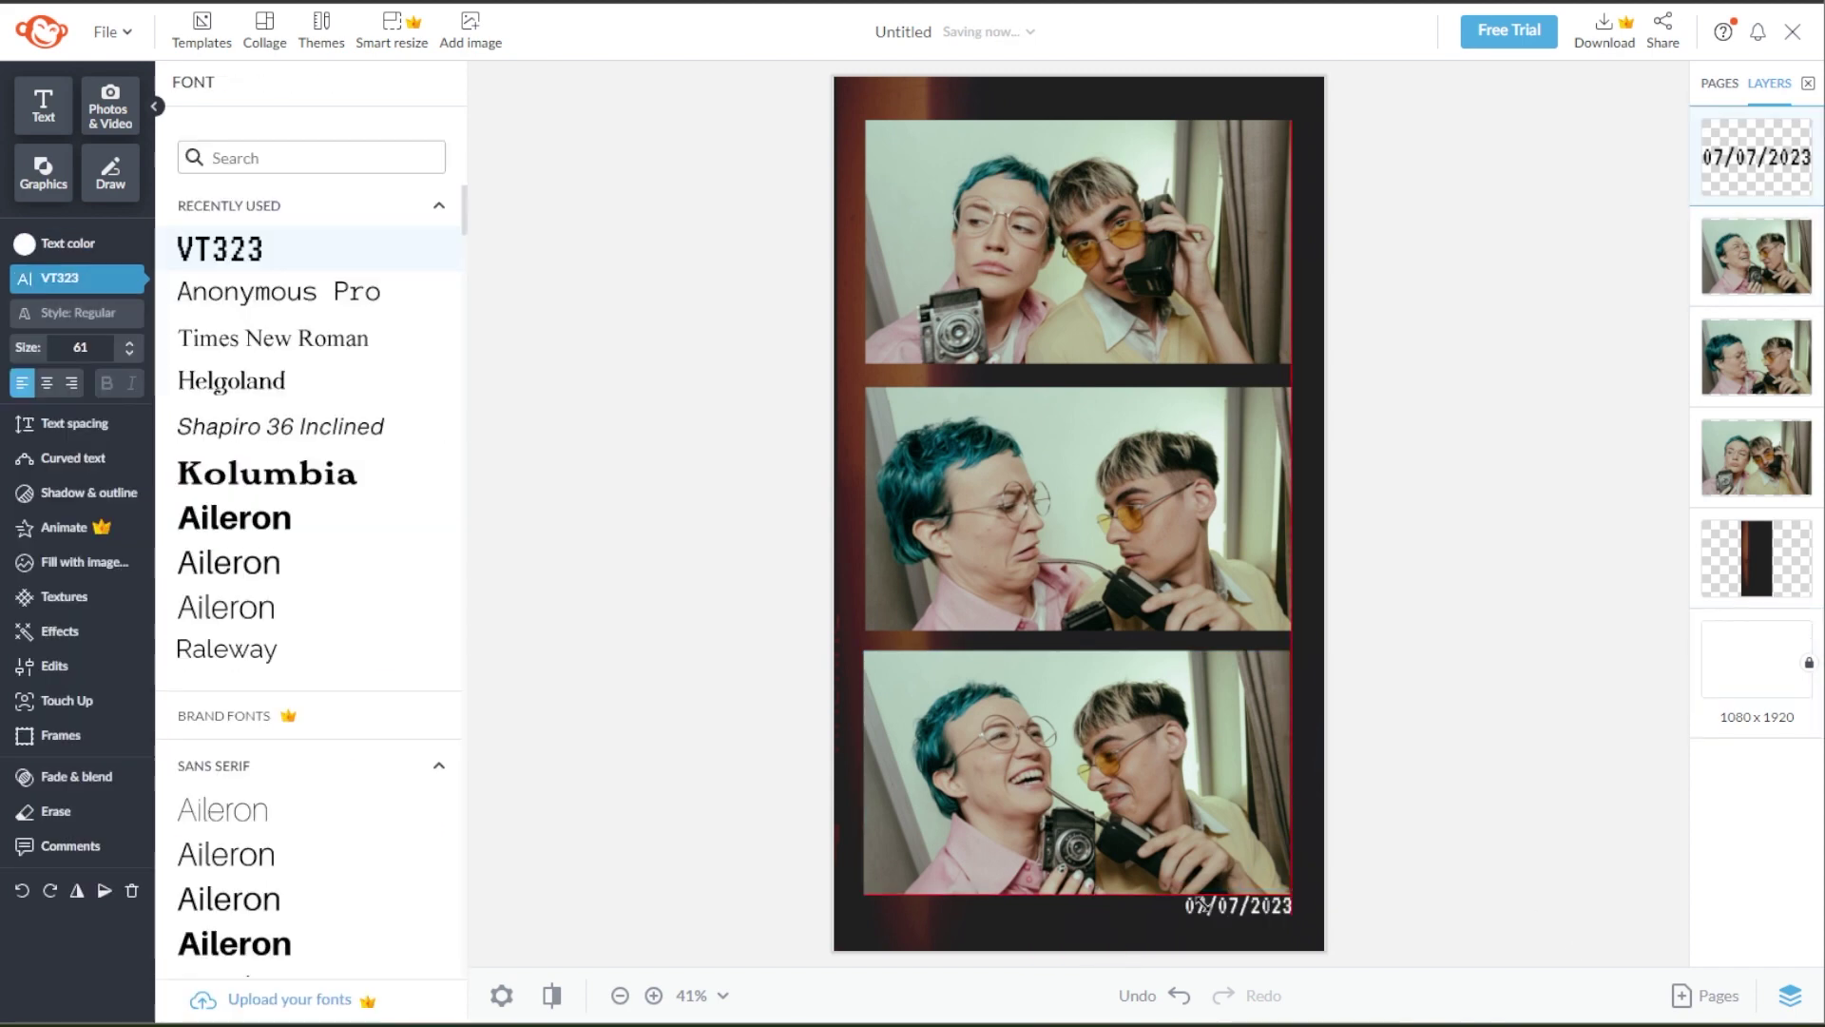
click(57, 244)
click(379, 600)
- Deselect the date text and bring up the Share options for Email, Link, Facebook, Pinterest and Google Drive
click(1532, 750)
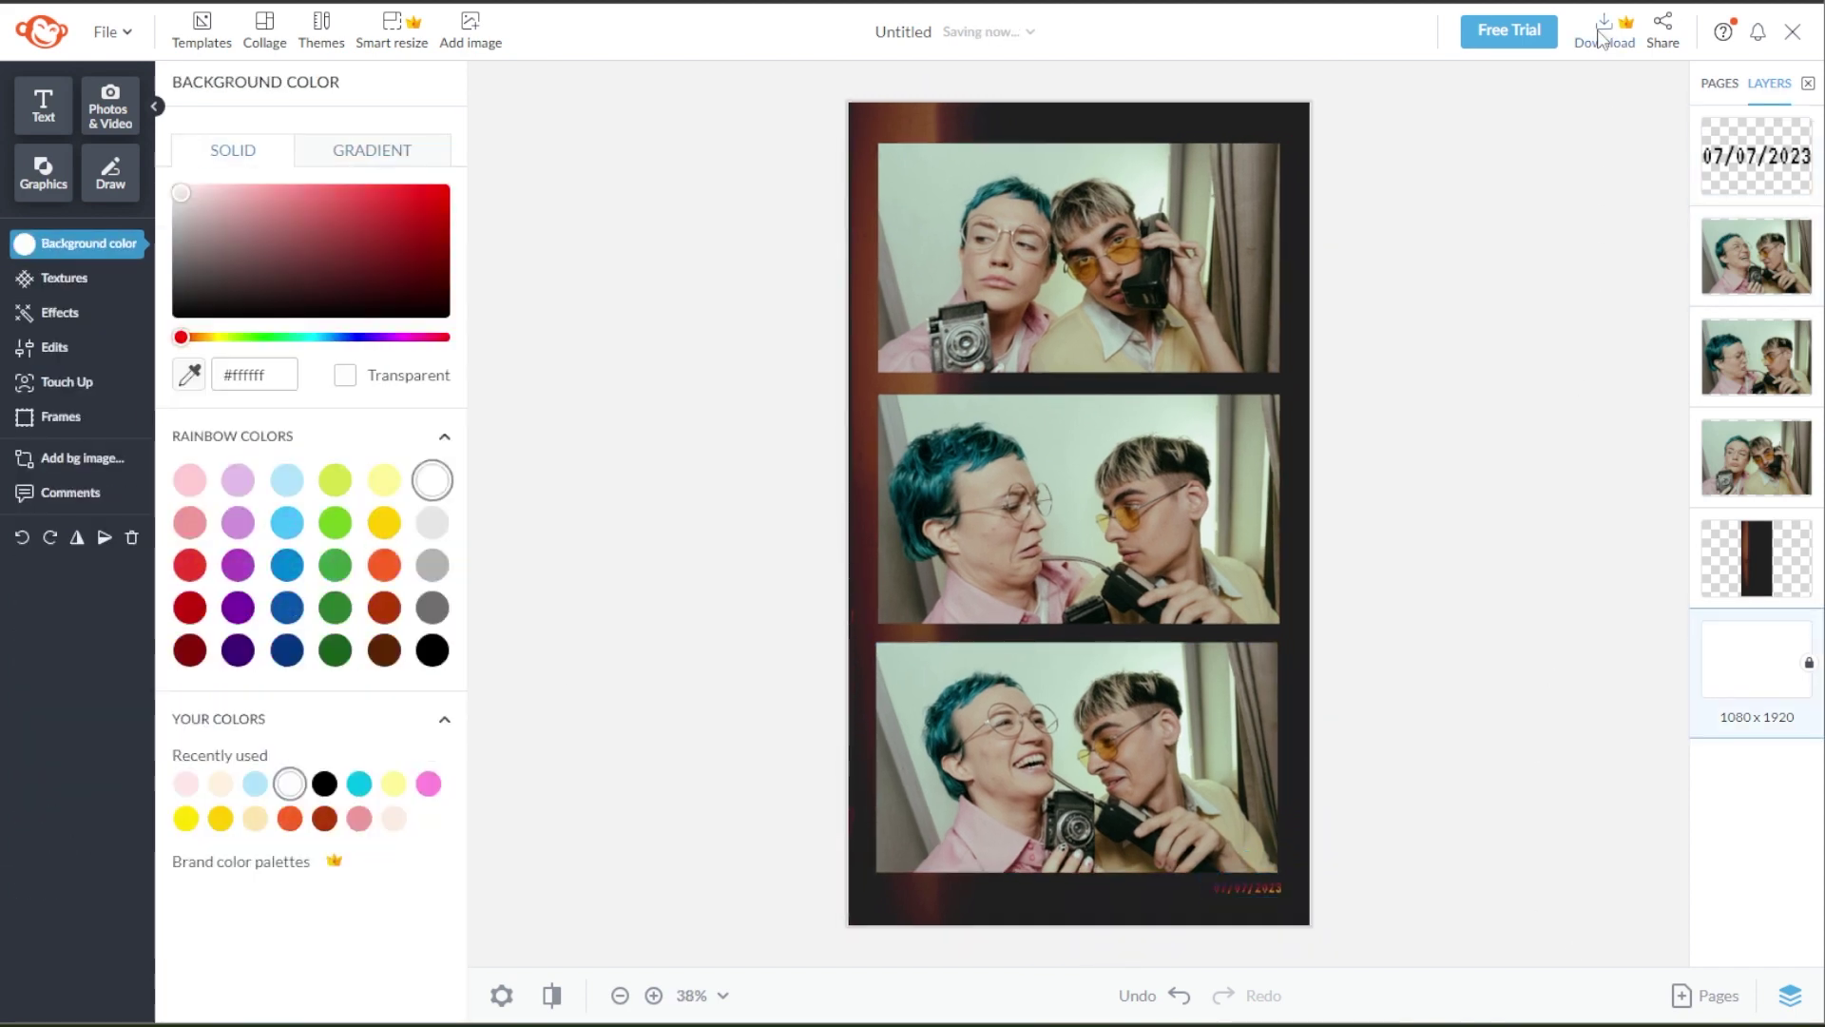
click(1662, 32)
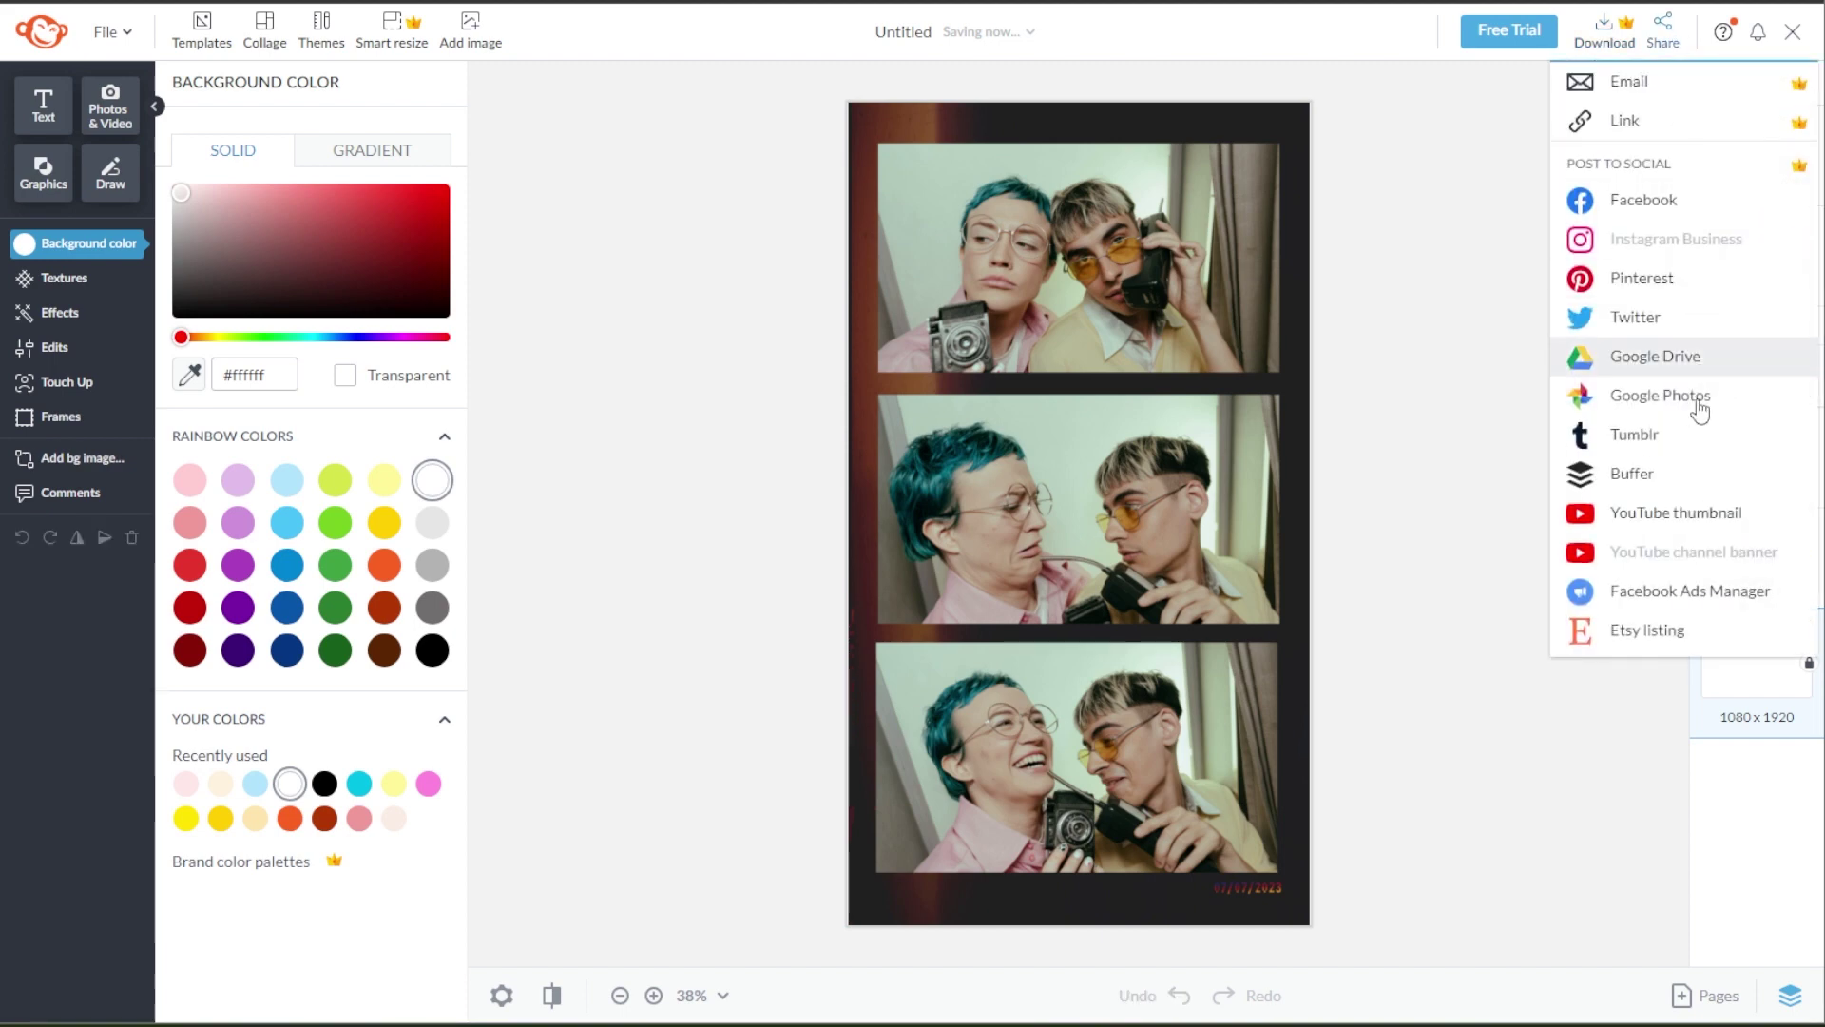